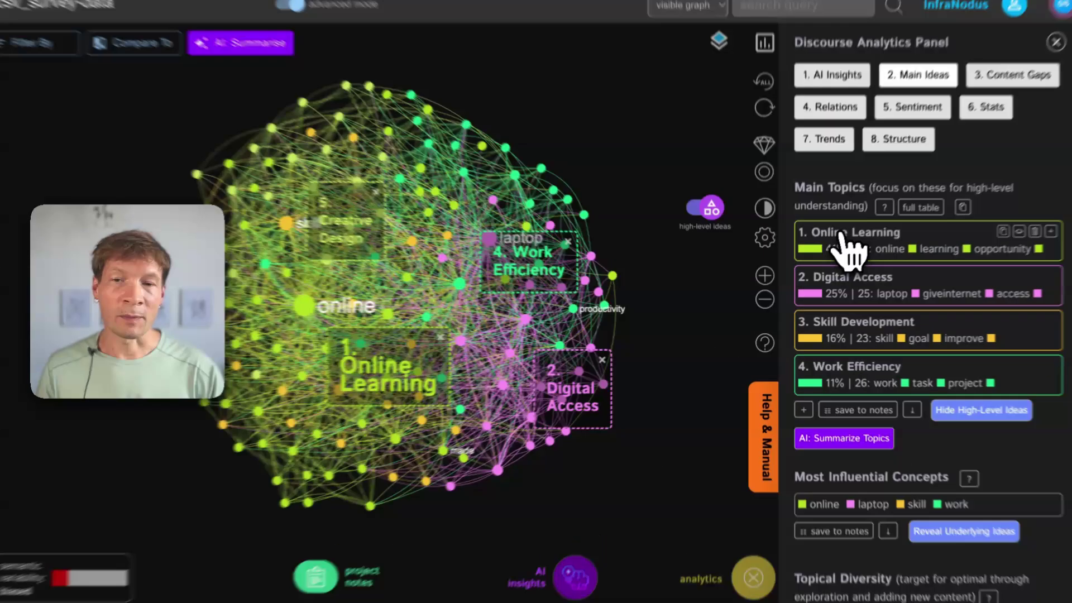
# Preview the Online Learning, Digital Access, Skill Development and Work Efficiency topics, then overlay AI topic labels
pyautogui.click(848, 245)
pyautogui.click(838, 254)
pyautogui.click(858, 268)
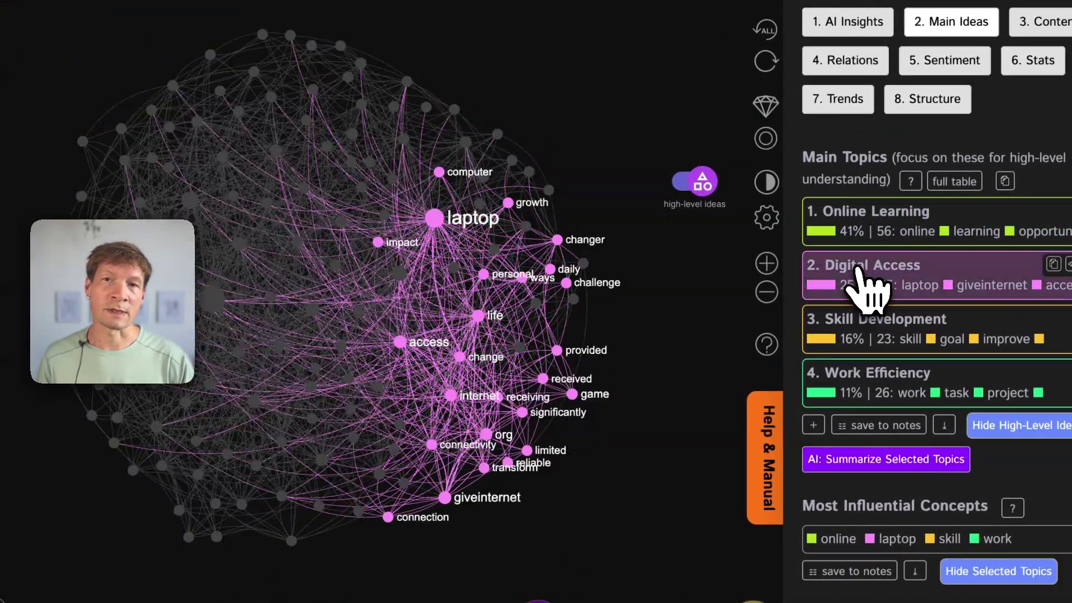
pyautogui.click(858, 268)
pyautogui.click(848, 327)
pyautogui.click(849, 330)
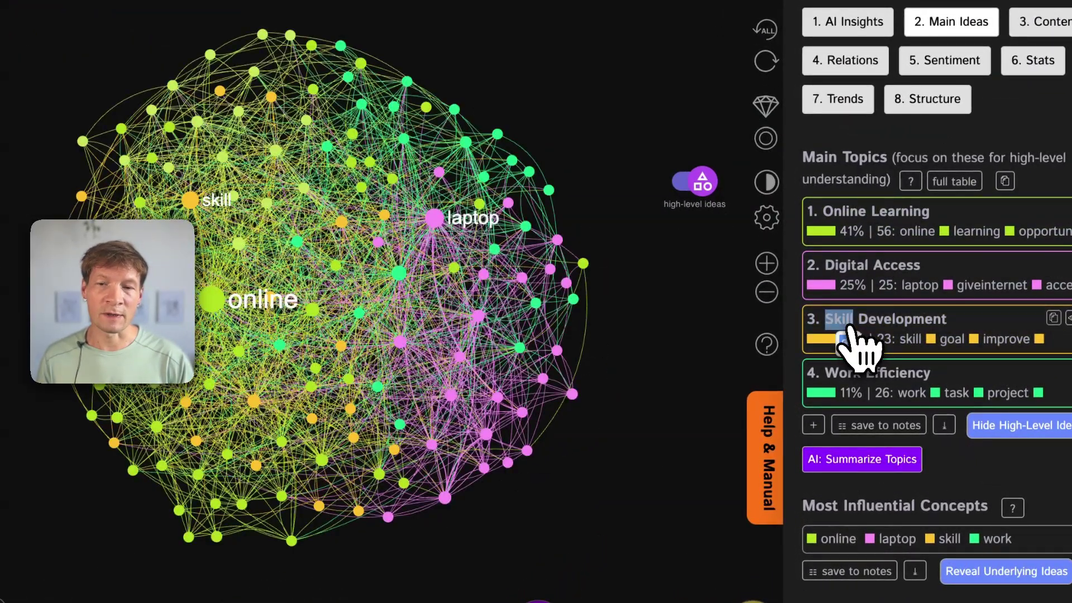
pyautogui.click(848, 383)
pyautogui.click(847, 383)
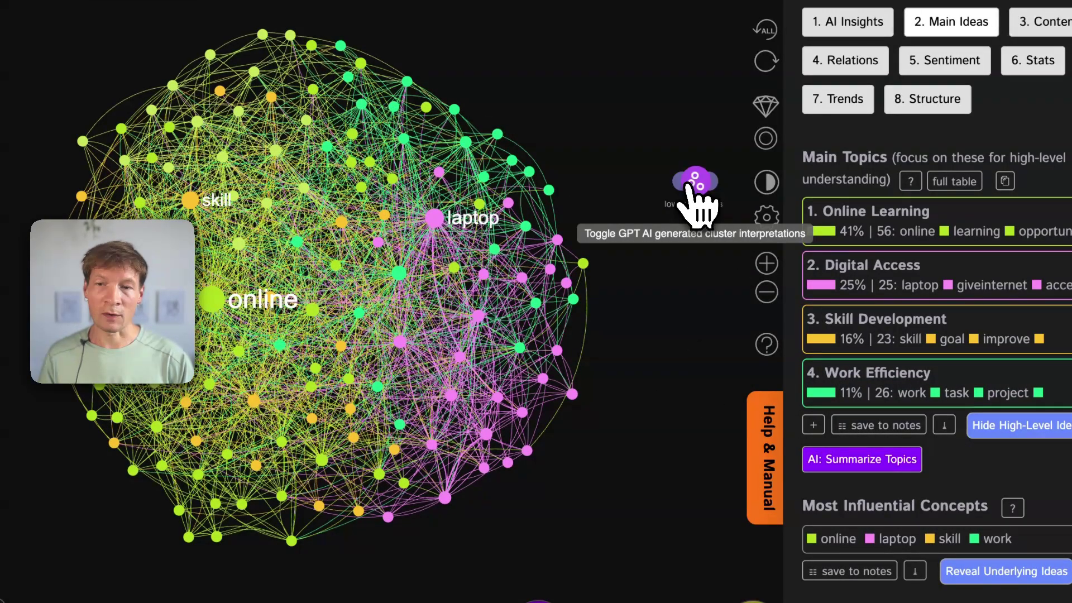
pyautogui.click(698, 182)
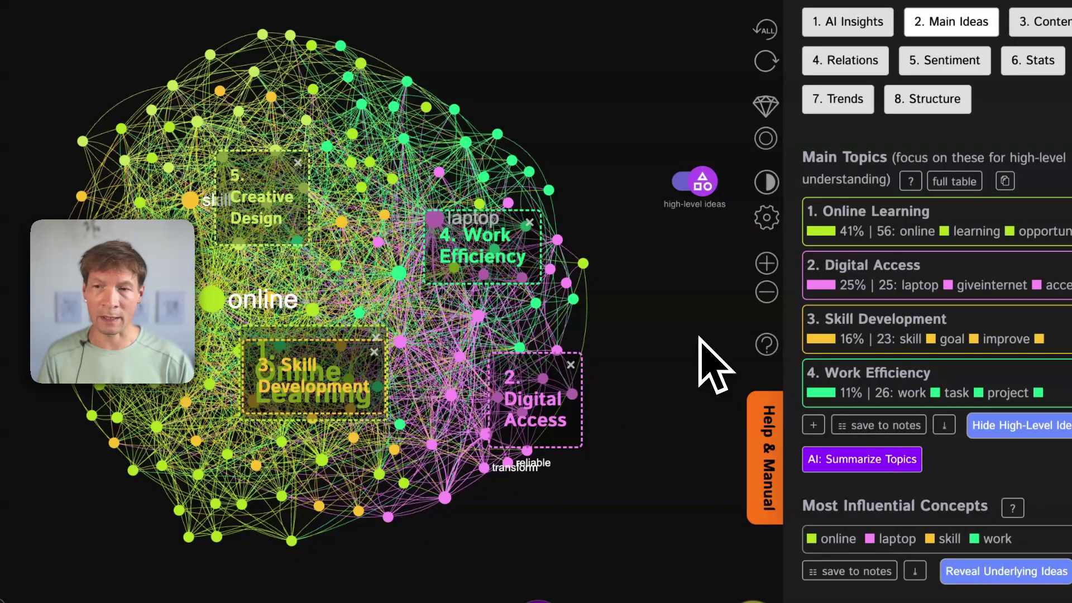
pyautogui.scroll(5, 584, 279)
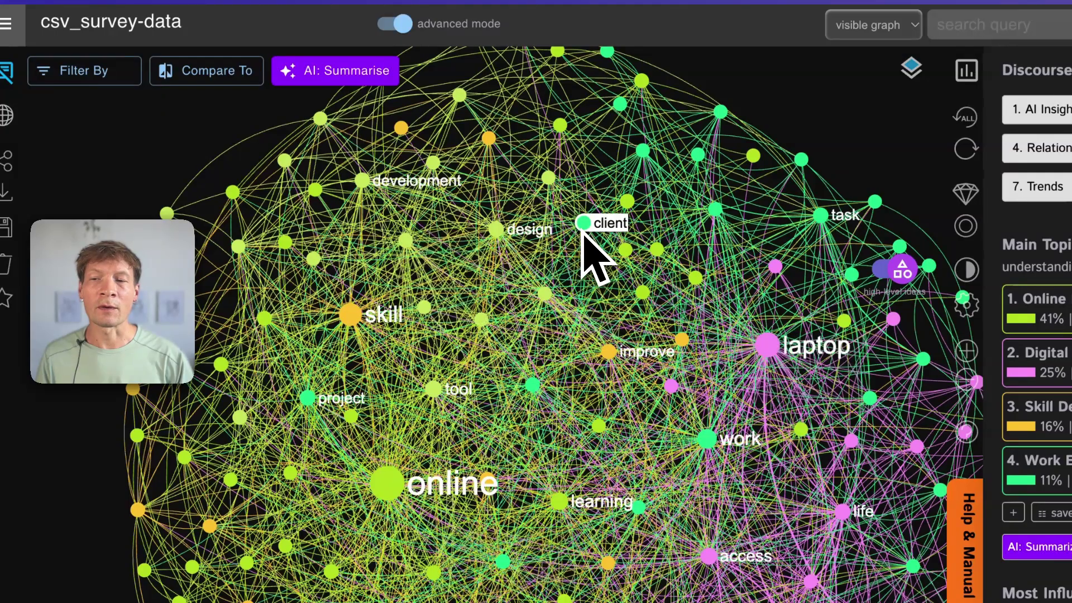
pyautogui.click(583, 223)
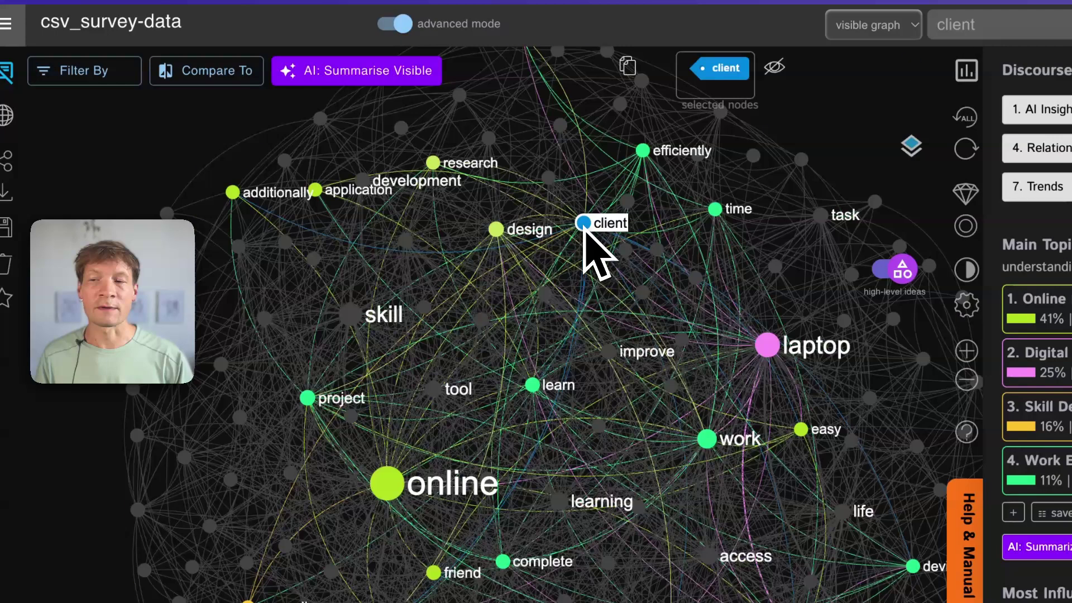
pyautogui.click(497, 230)
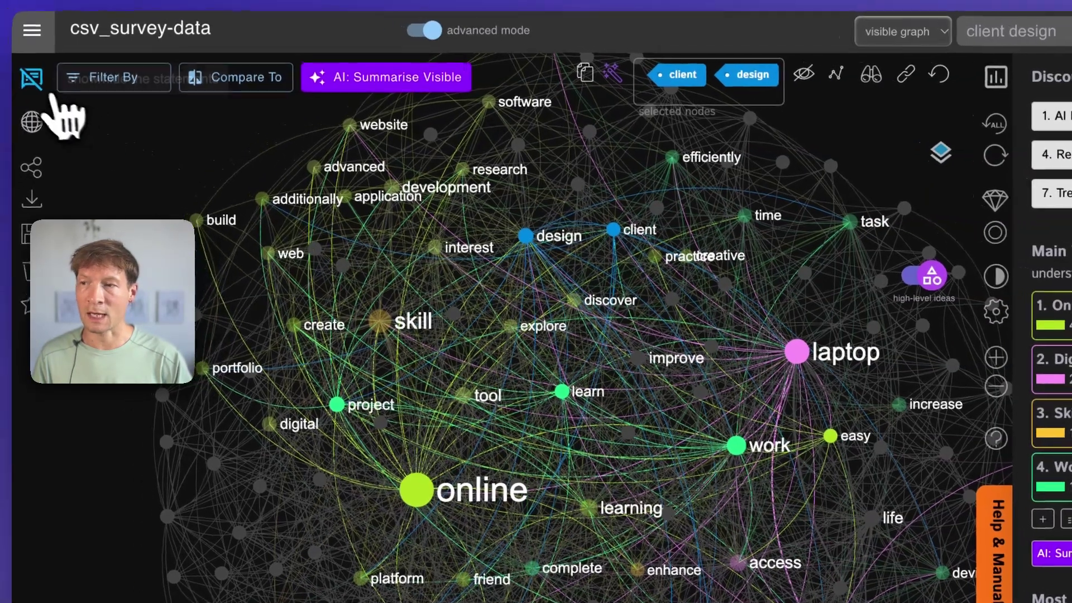
pyautogui.click(7, 71)
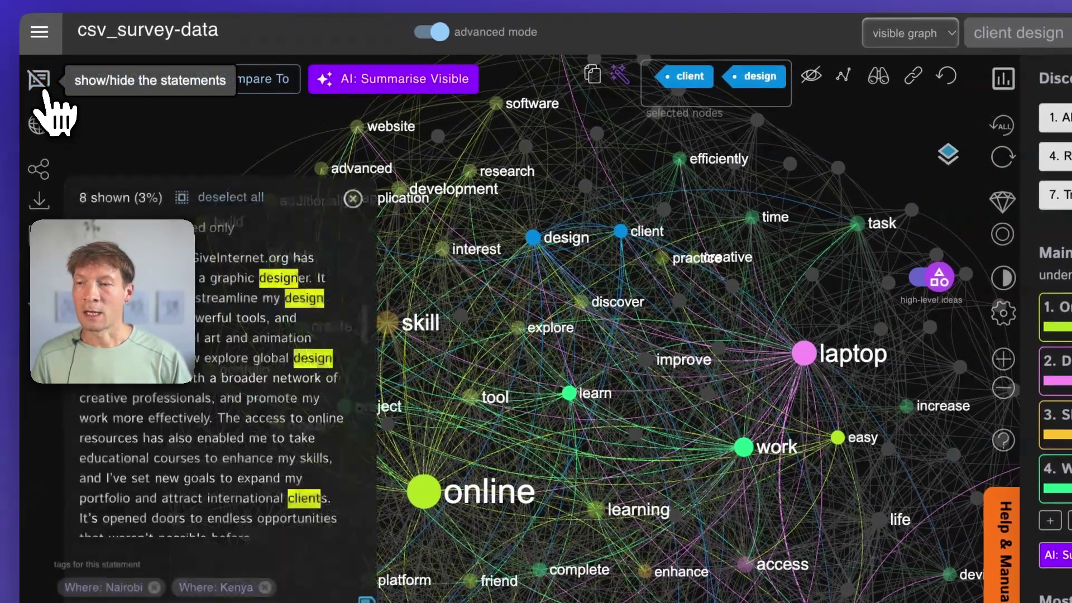
pyautogui.scroll(-6, 204, 380)
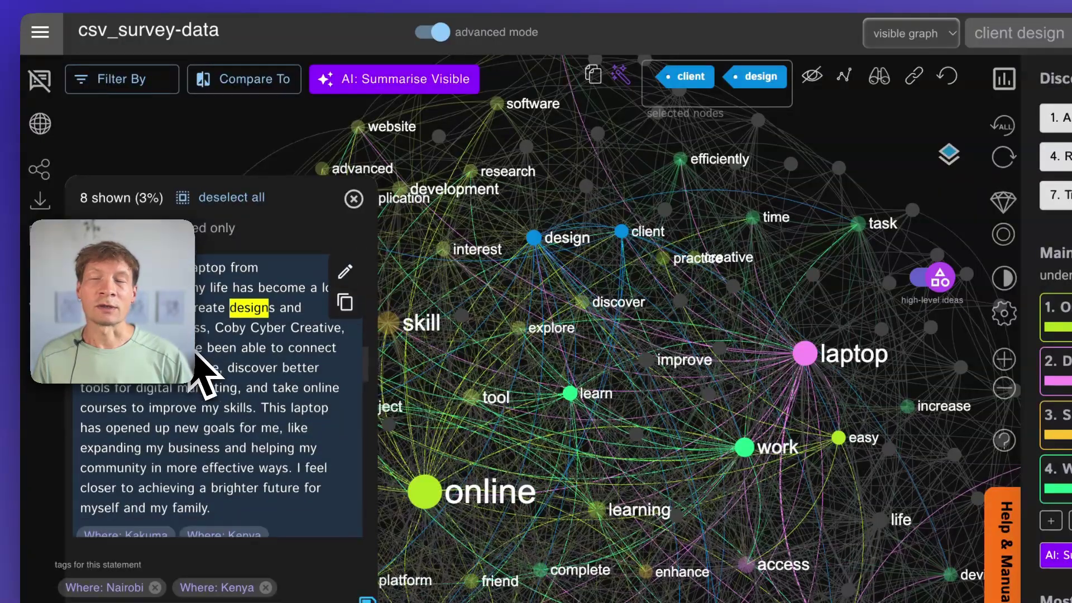
pyautogui.scroll(-3, 173, 307)
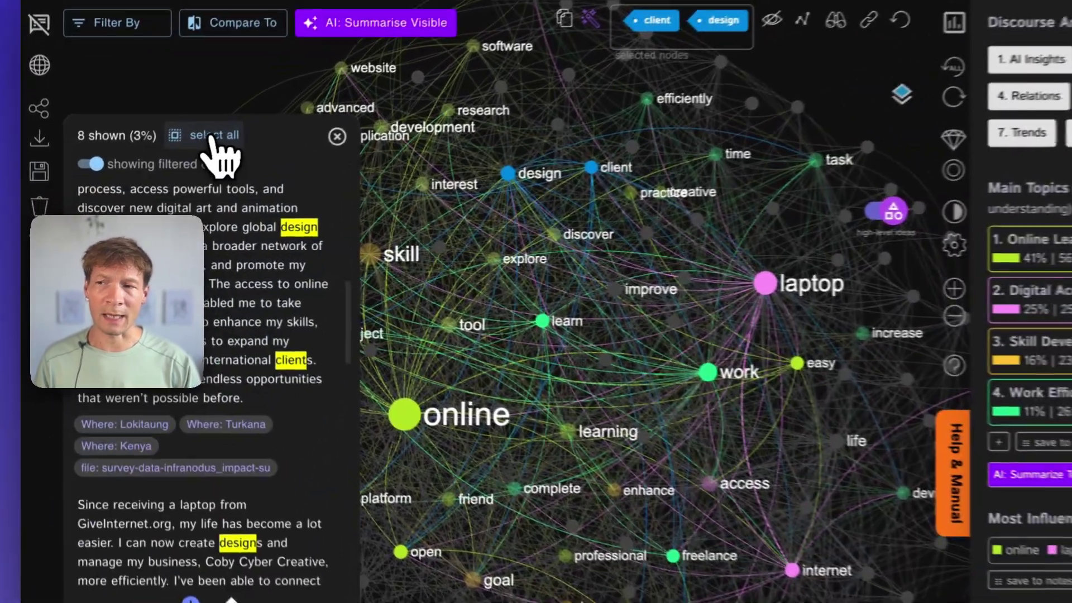
pyautogui.click(179, 160)
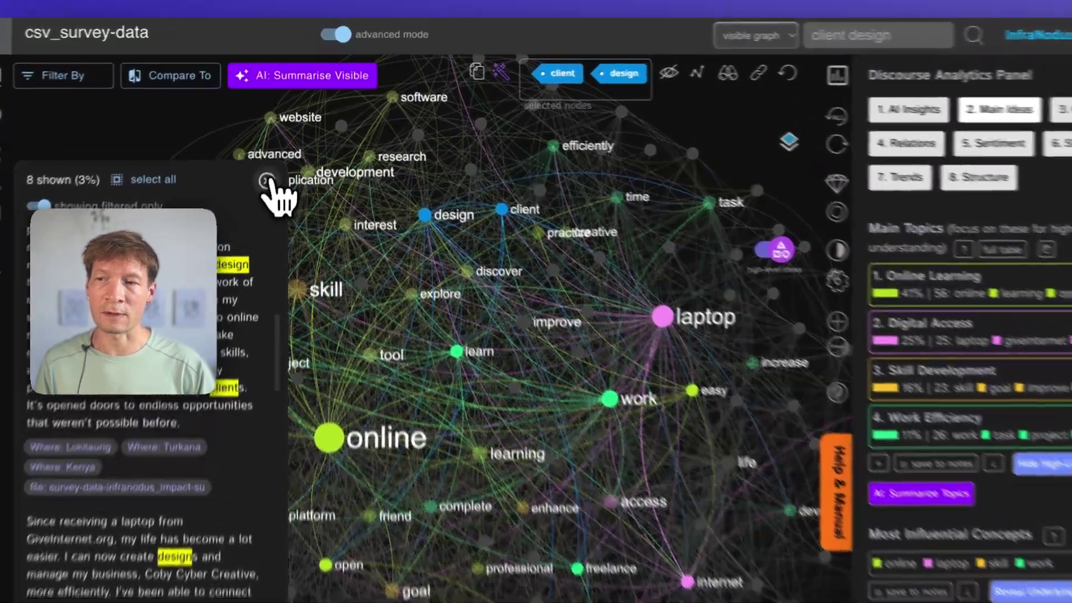
pyautogui.click(274, 160)
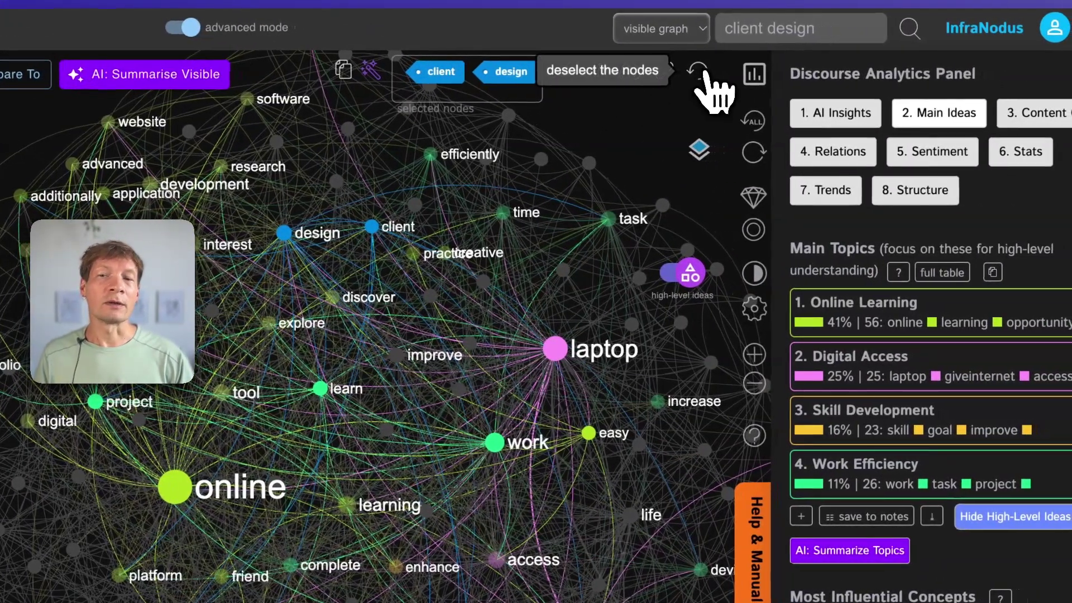
pyautogui.click(698, 69)
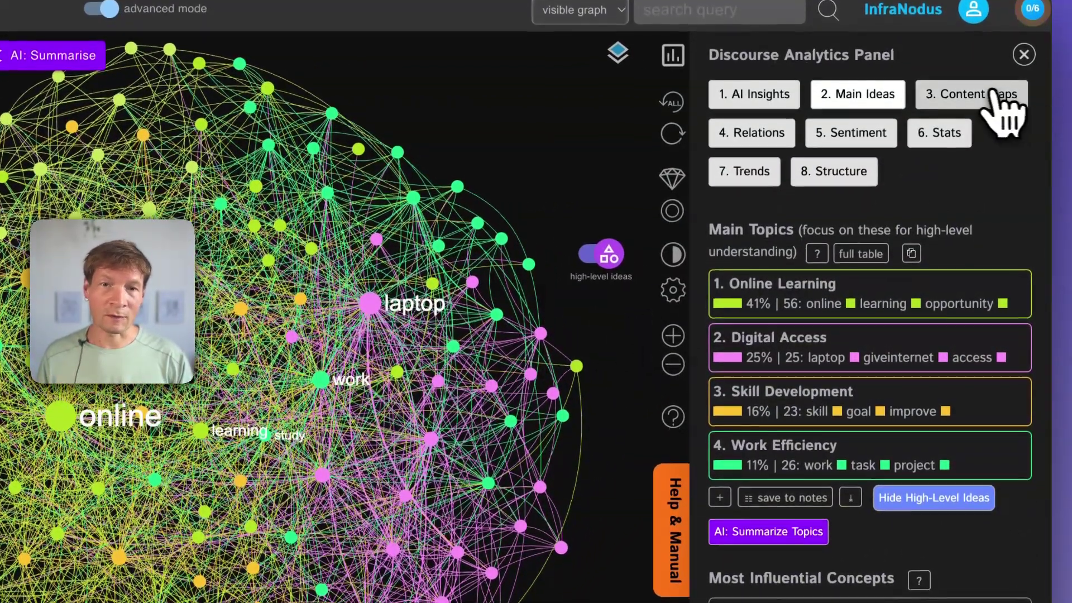
# Highlight content gaps in the graph, cycling until the Online Learning–Digital Access gap appears
pyautogui.click(986, 95)
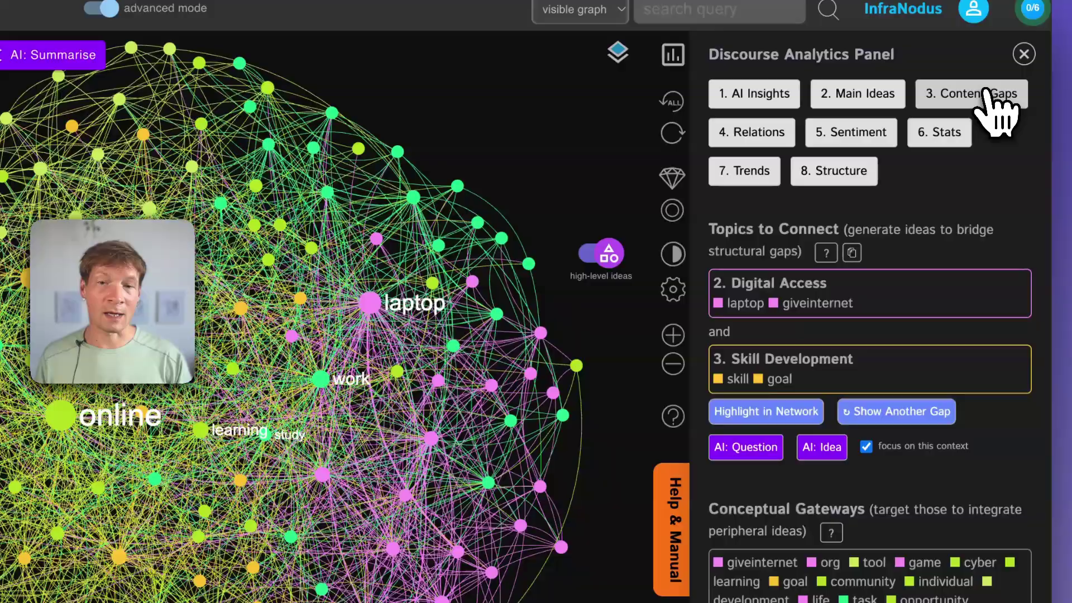
pyautogui.click(767, 412)
pyautogui.click(896, 418)
pyautogui.click(894, 416)
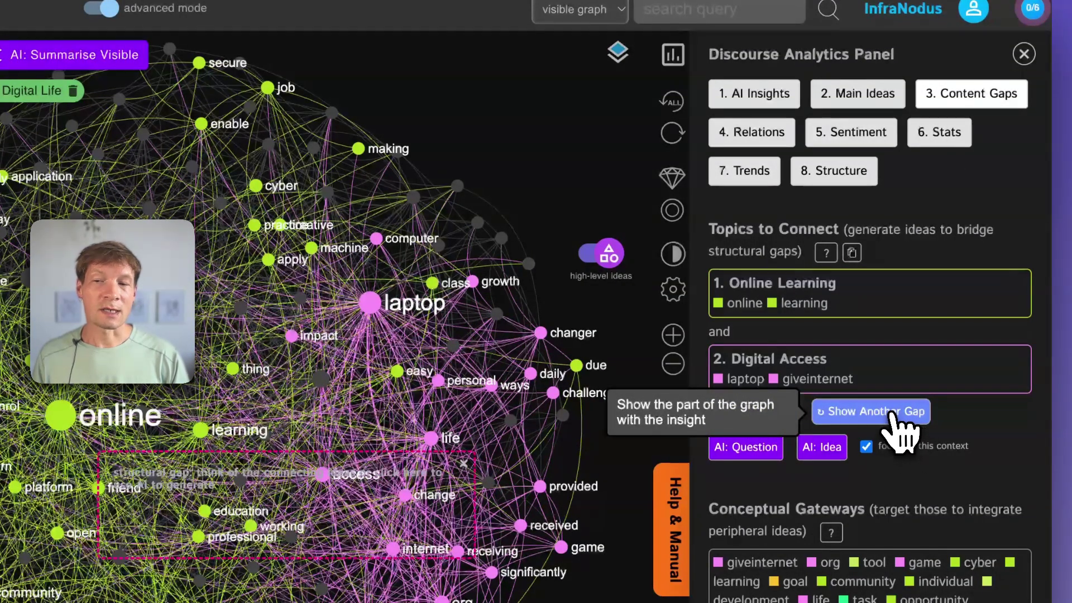
pyautogui.click(894, 417)
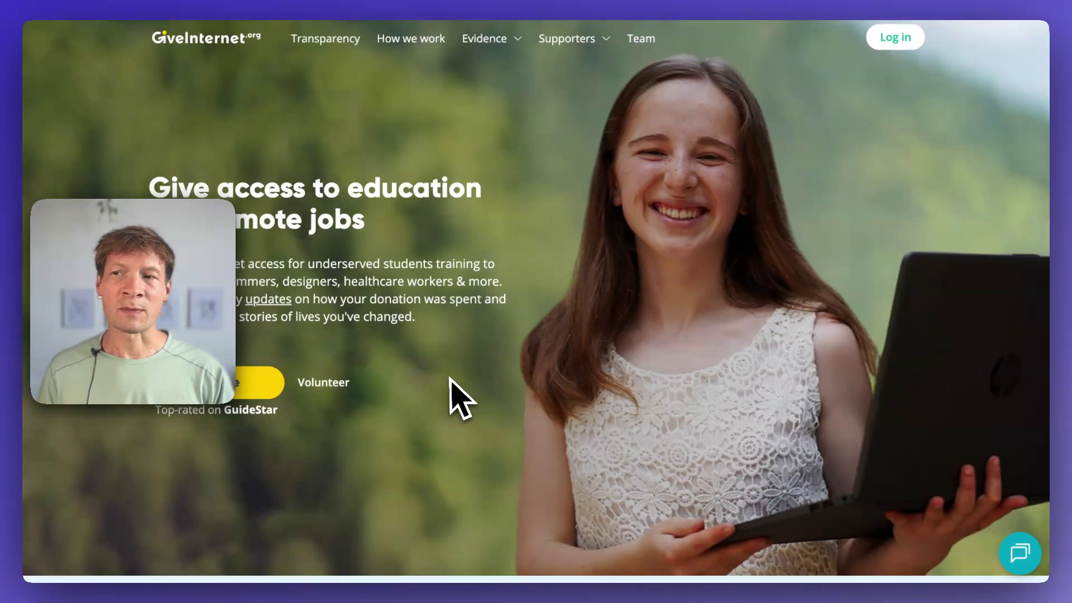
# Scroll the GiveInternet.org home page down to the What We Do section and back up
pyautogui.scroll(-10, 450, 379)
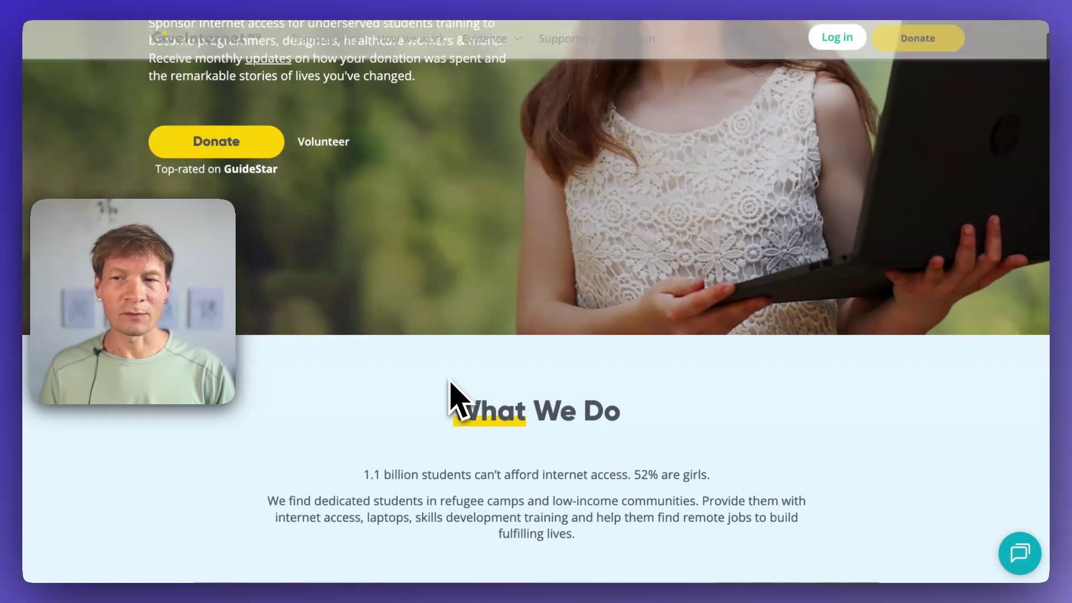
pyautogui.scroll(3, 450, 380)
pyautogui.scroll(10, 450, 379)
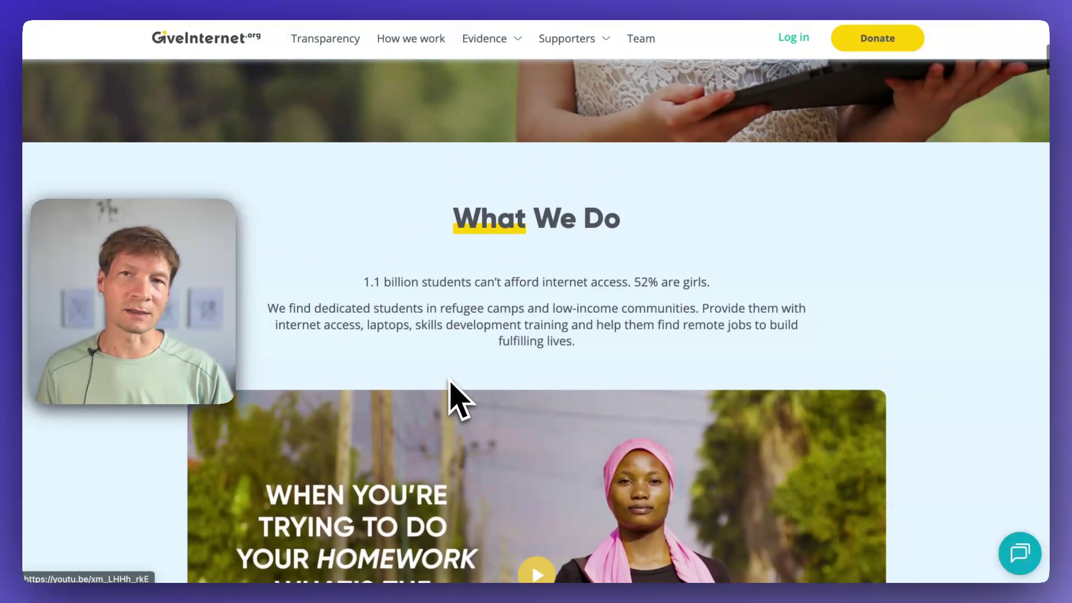
pyautogui.scroll(-3, 450, 380)
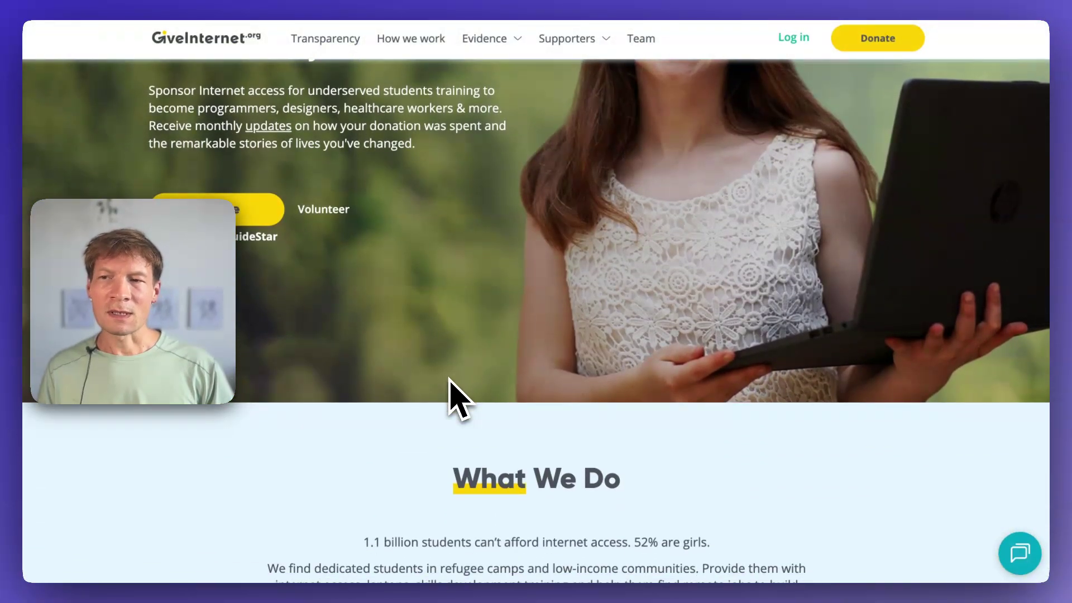
pyautogui.scroll(-4, 450, 379)
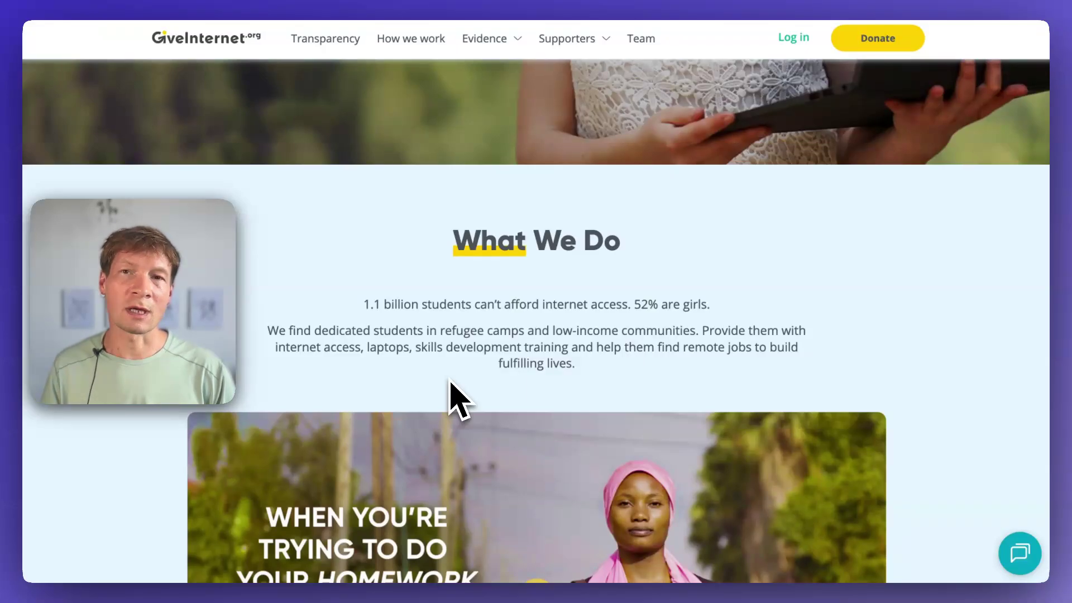
pyautogui.scroll(7, 449, 380)
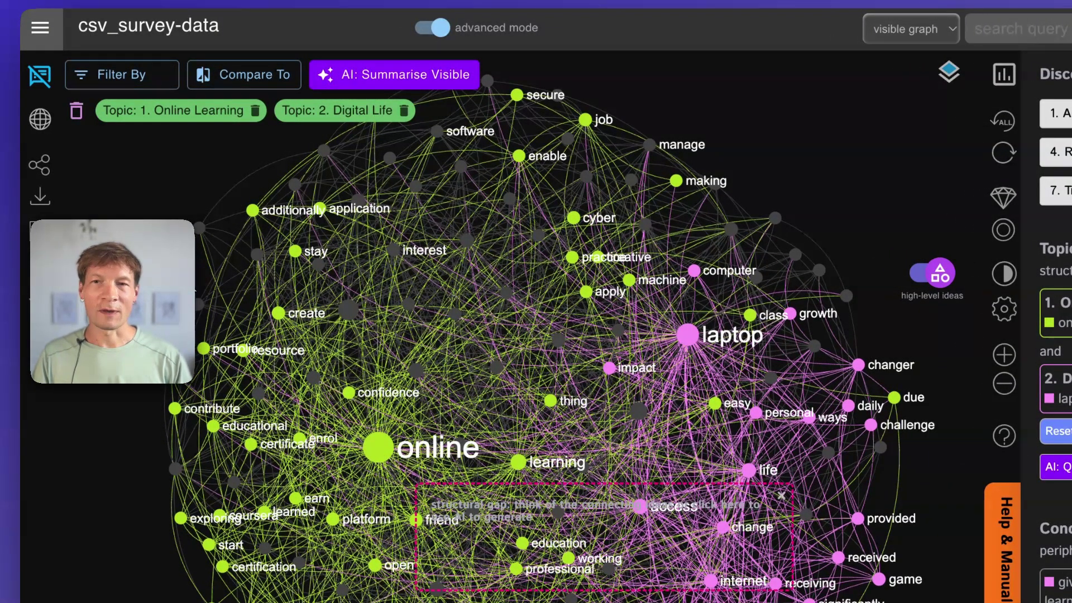
# Upload the Impact Surveys CSV file into the CSV import wizard
pyautogui.click(40, 27)
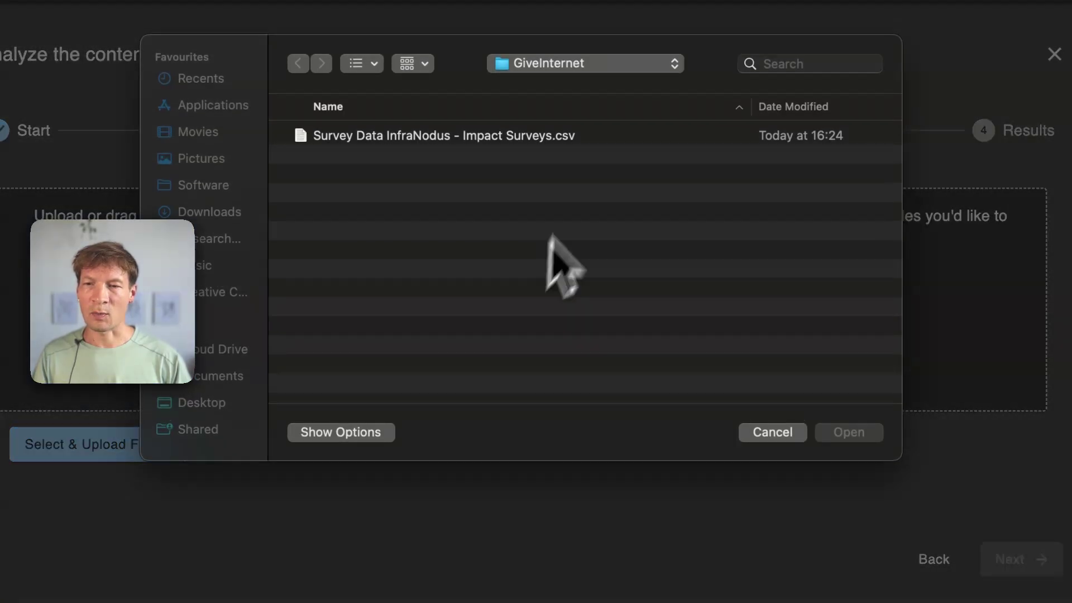
pyautogui.click(469, 166)
pyautogui.doubleClick(462, 147)
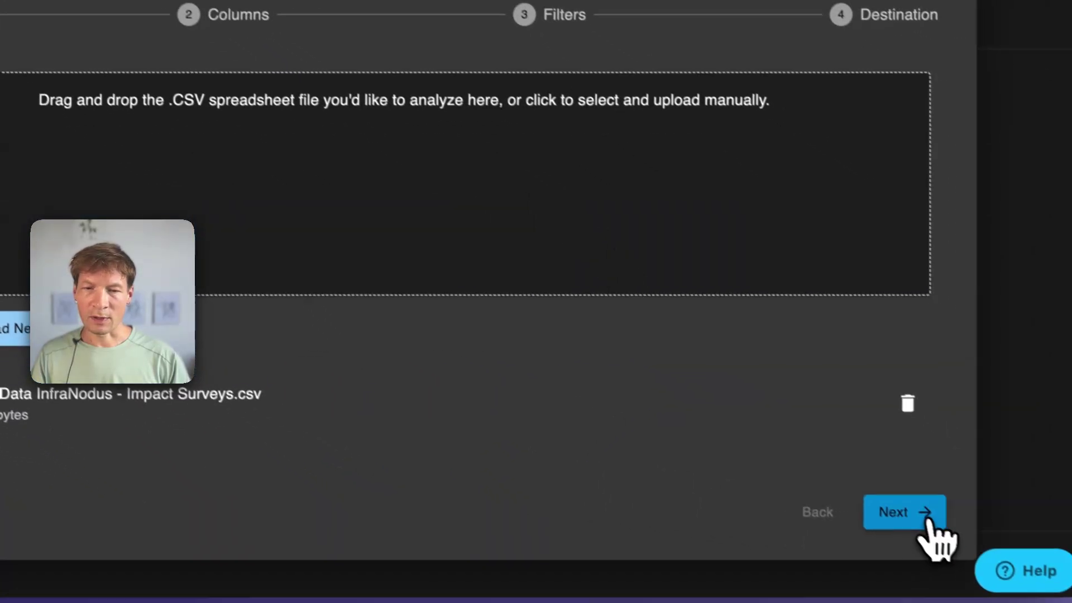
pyautogui.click(1009, 591)
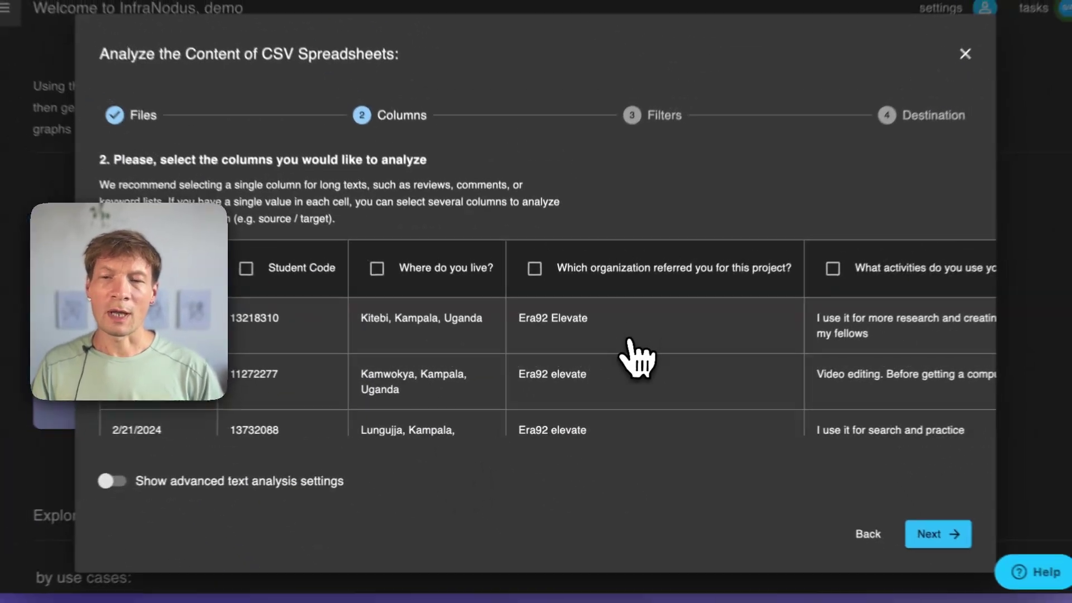
# Select the device-activities and 'How has your life changed' columns for analysis
pyautogui.hscroll(5, 663, 346)
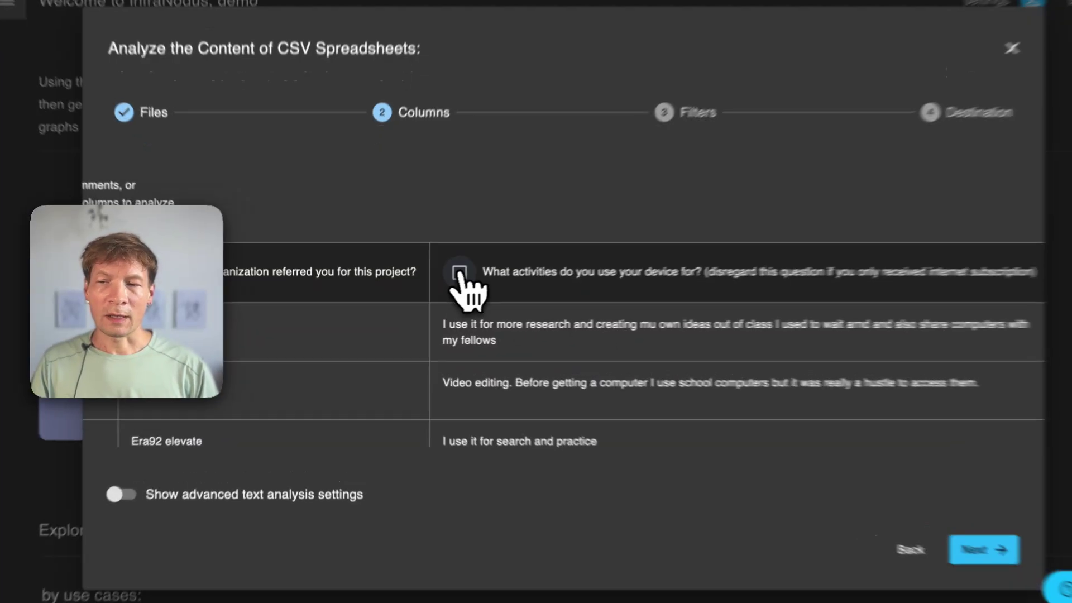
pyautogui.click(444, 279)
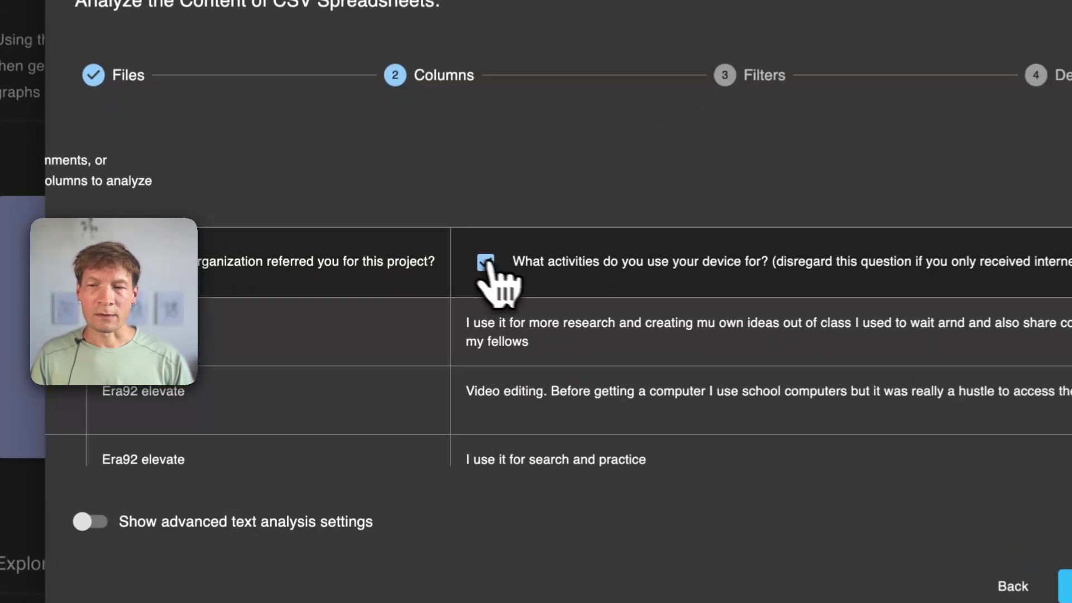
pyautogui.hscroll(5, 483, 311)
pyautogui.hscroll(5, 557, 321)
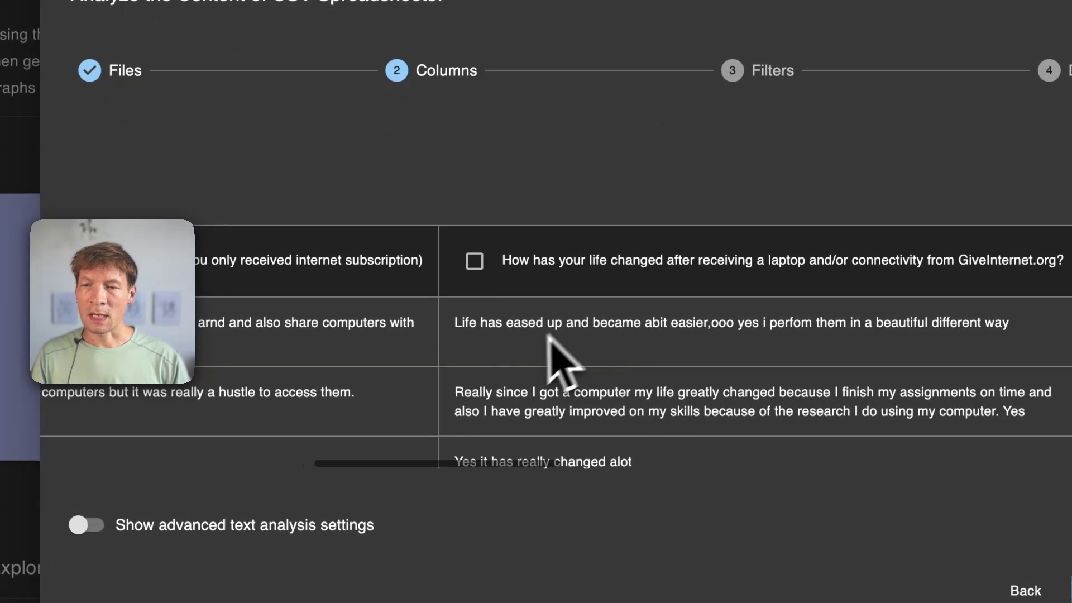
pyautogui.click(475, 261)
pyautogui.hscroll(-10, 335, 371)
pyautogui.click(211, 268)
pyautogui.hscroll(4, 502, 335)
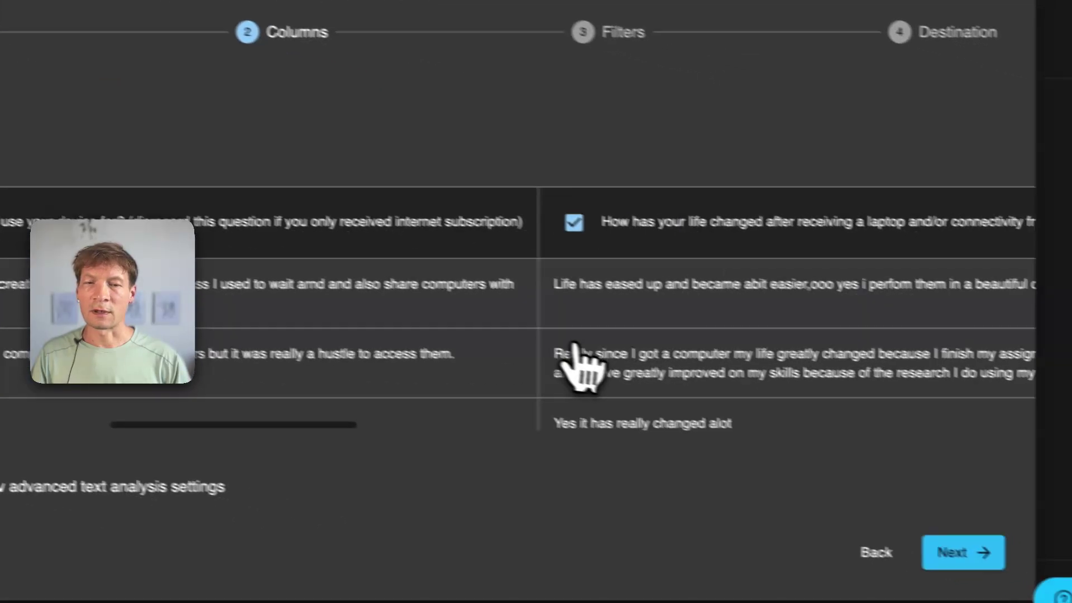
pyautogui.hscroll(5, 575, 349)
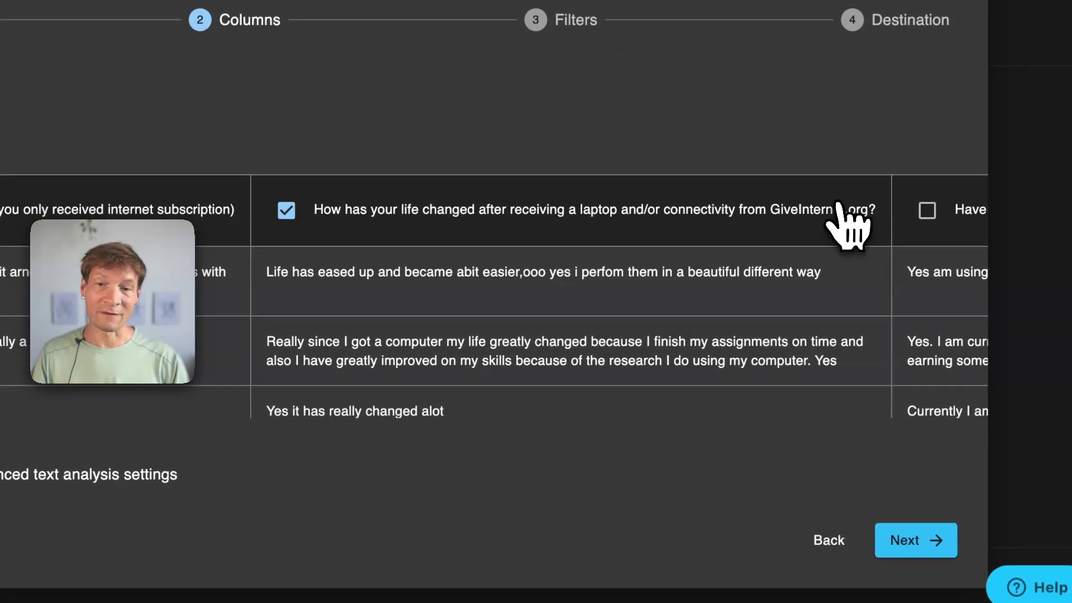
# Make 'Where do you live?' and the referring-organization columns filter tags, then continue to Destination
pyautogui.click(918, 539)
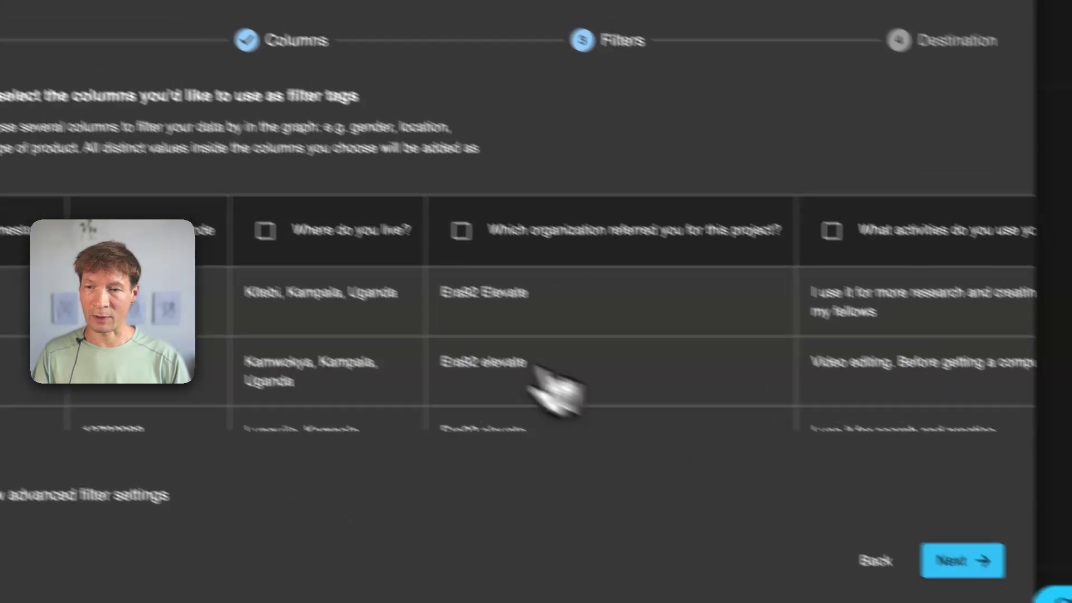
pyautogui.click(266, 230)
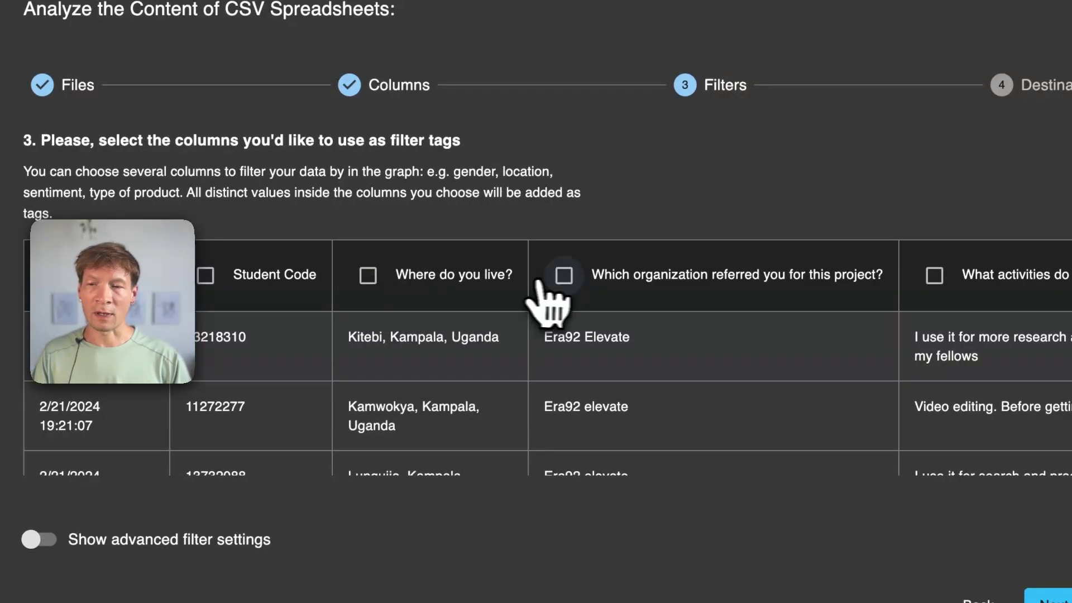
pyautogui.scroll(-3, 642, 424)
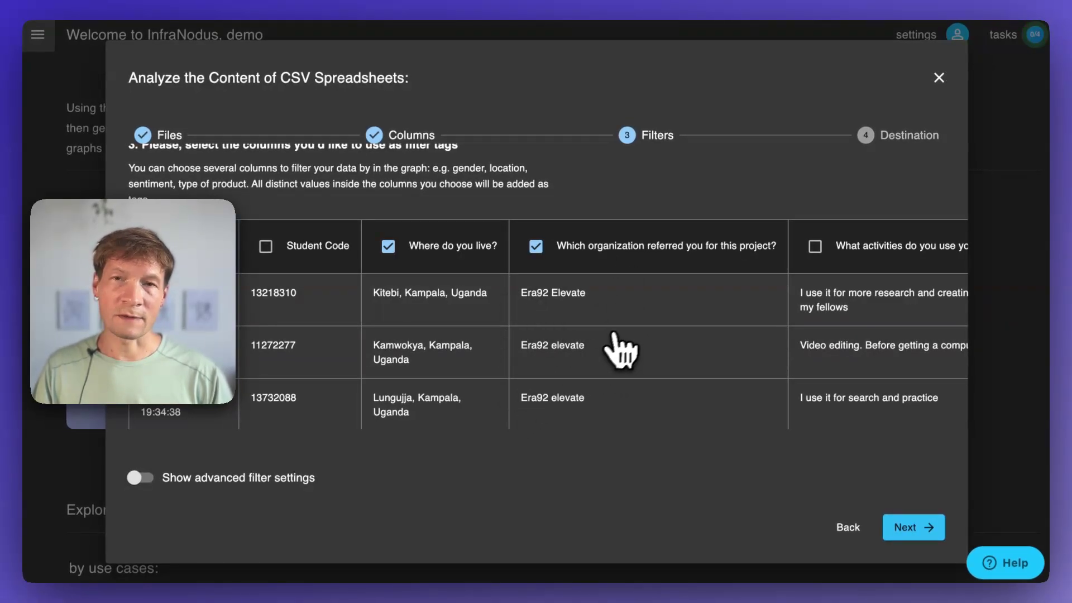
pyautogui.scroll(-4, 630, 342)
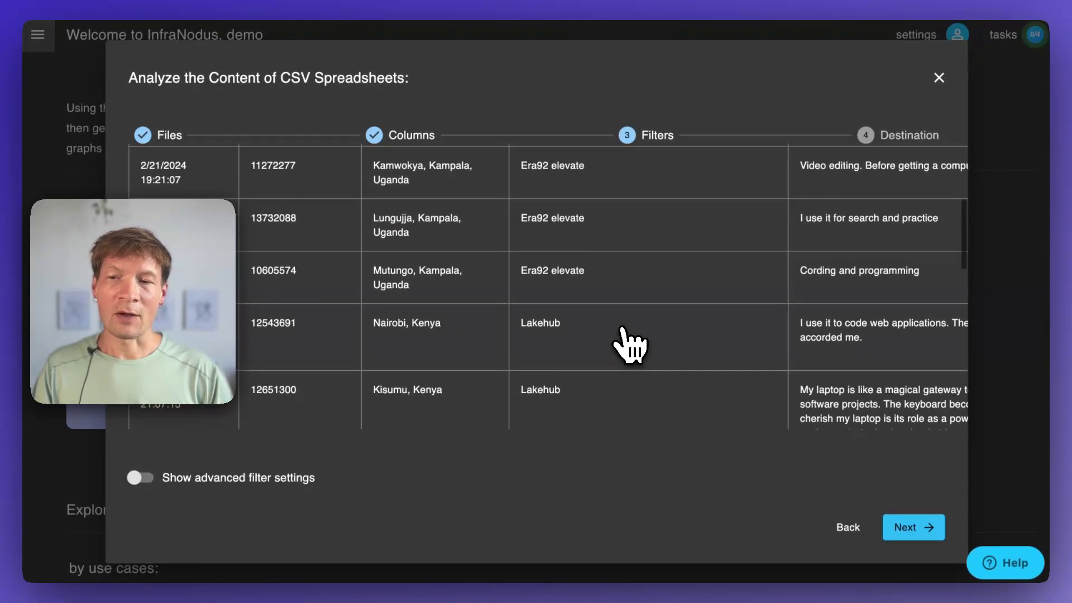
pyautogui.scroll(2, 586, 240)
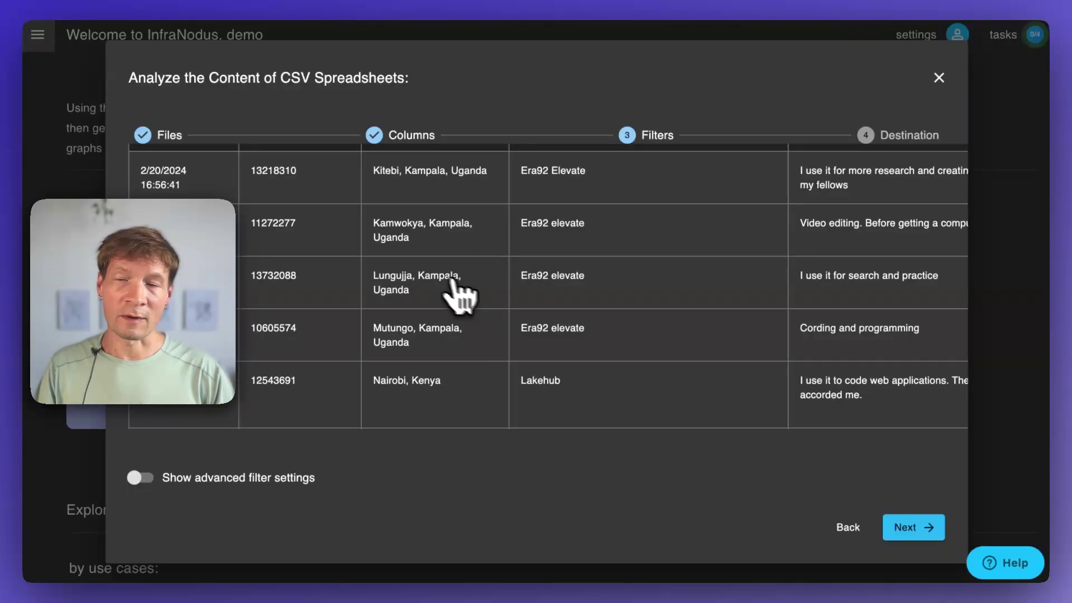
pyautogui.scroll(3, 555, 354)
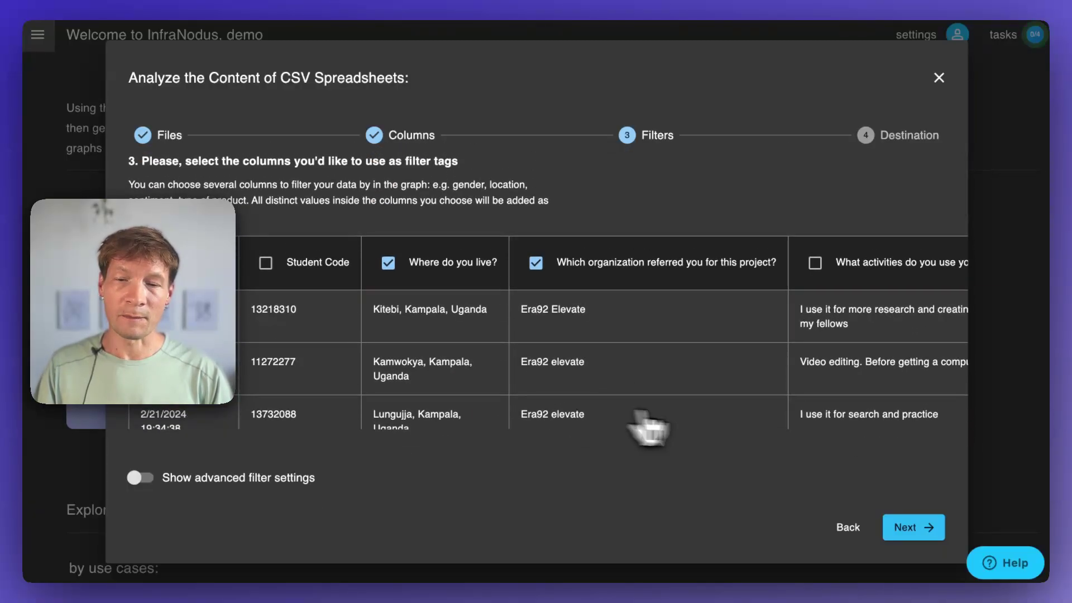
pyautogui.click(904, 527)
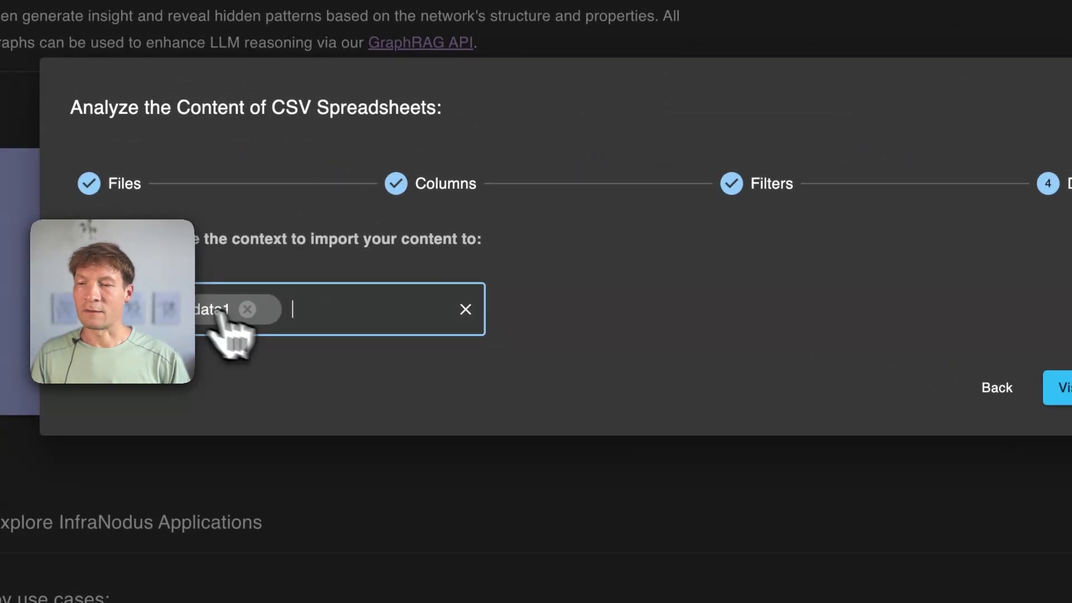
# Build the csv_survey-data1 graph and browse its list of available filters
pyautogui.click(939, 380)
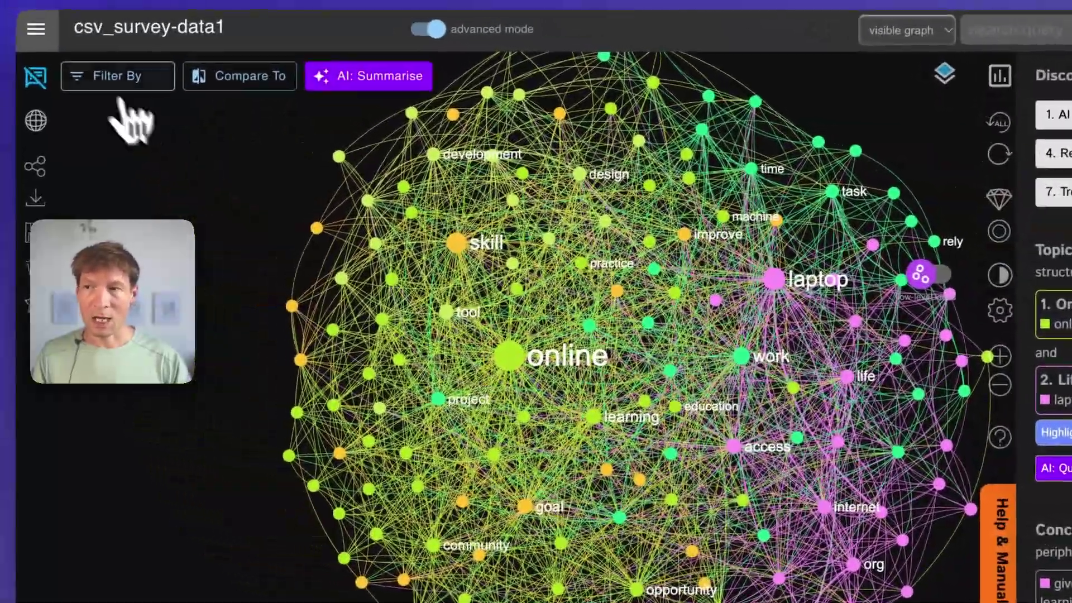
pyautogui.click(106, 78)
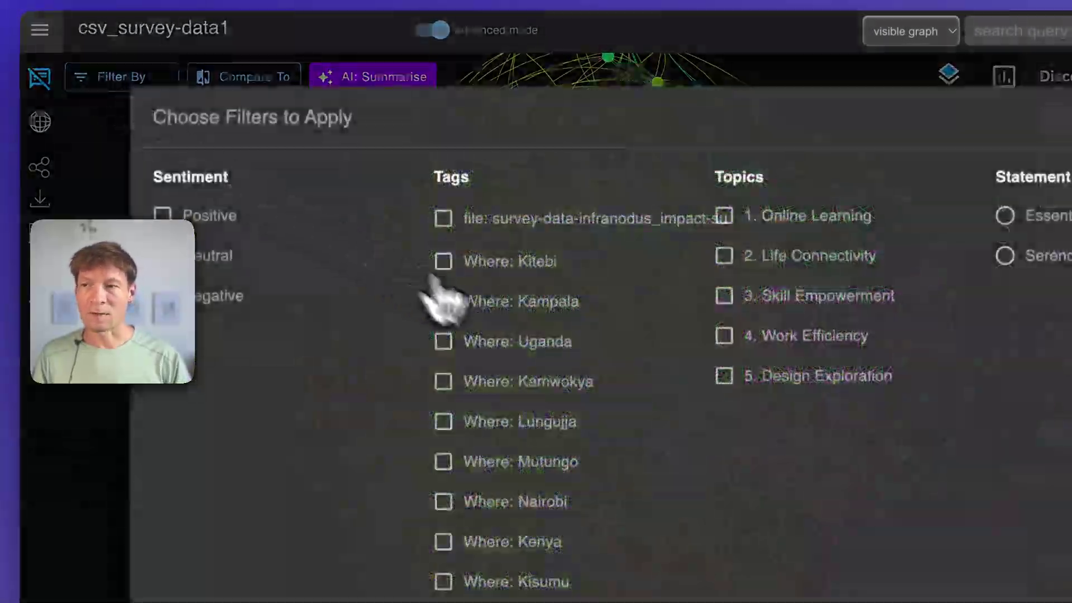
pyautogui.scroll(-20, 486, 383)
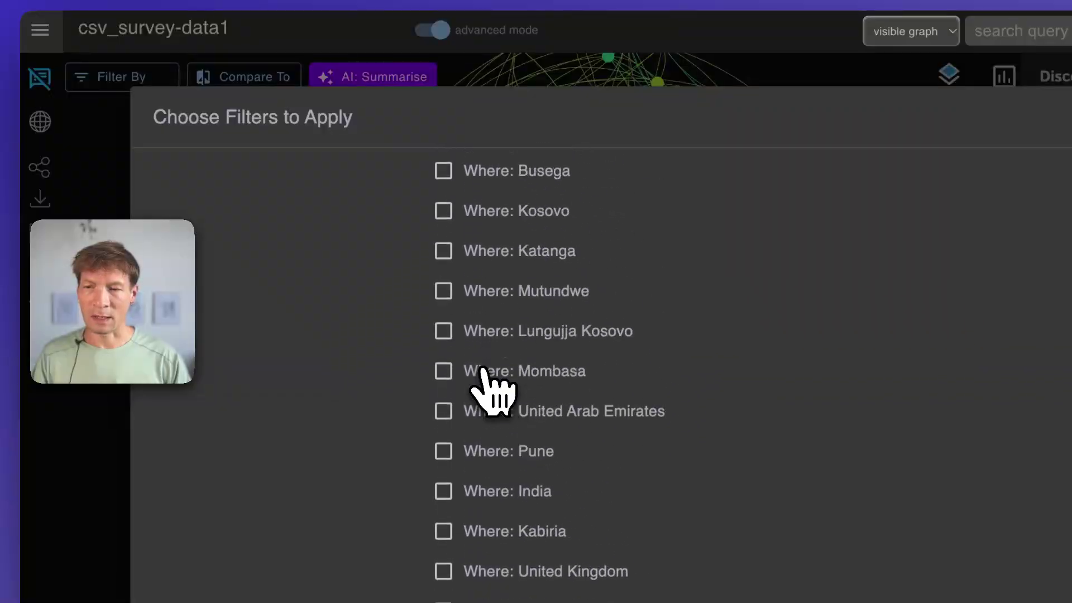
pyautogui.scroll(20, 438, 383)
# Dismiss the filter list and label the main topics as high-level AI ideas
pyautogui.click(861, 505)
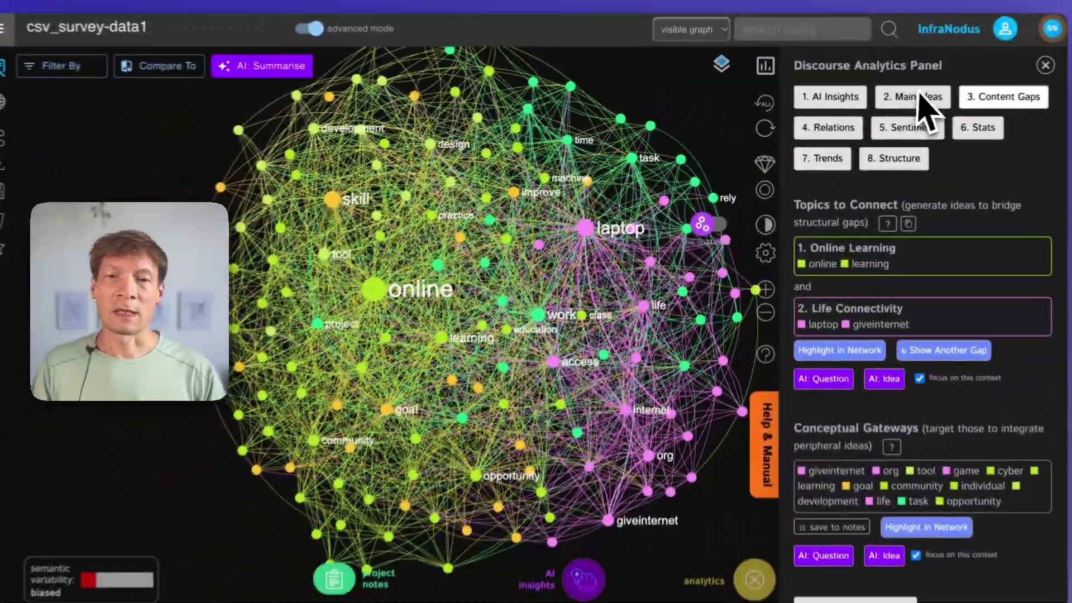
pyautogui.click(907, 99)
pyautogui.click(1029, 70)
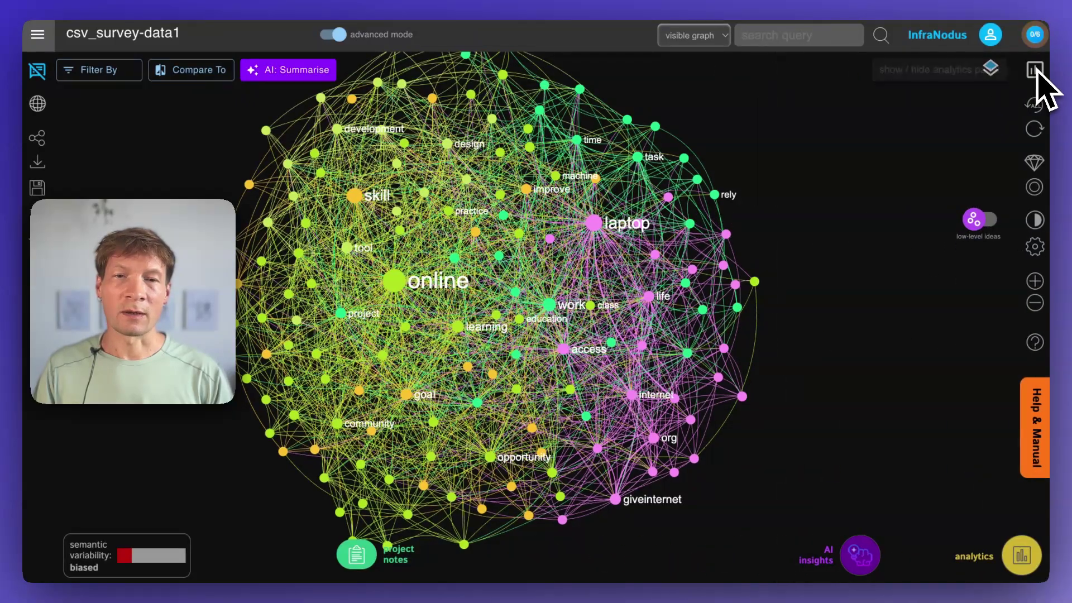
pyautogui.click(1039, 81)
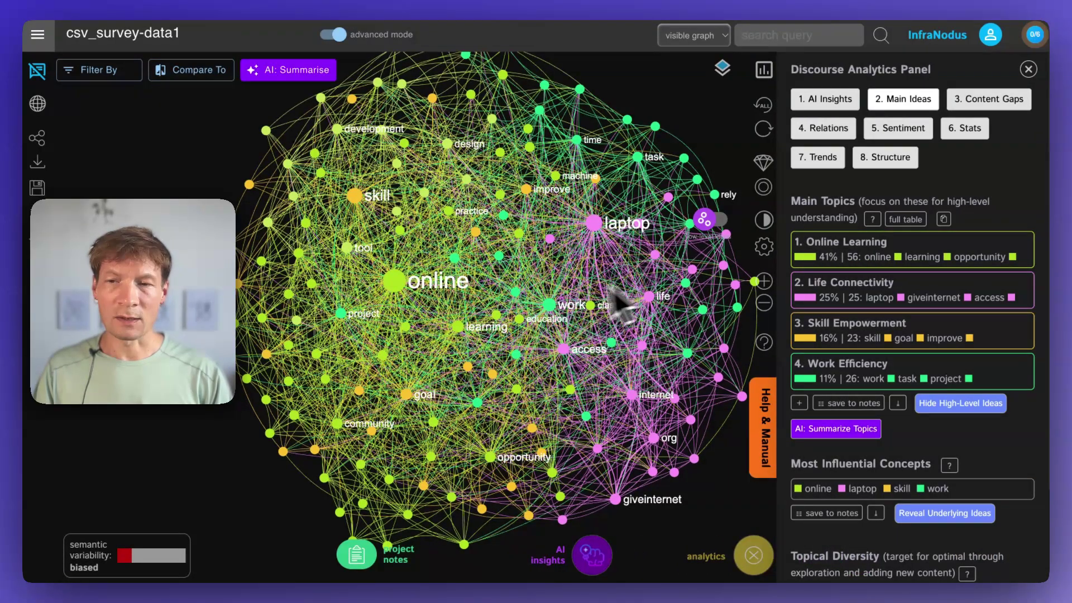
pyautogui.click(708, 223)
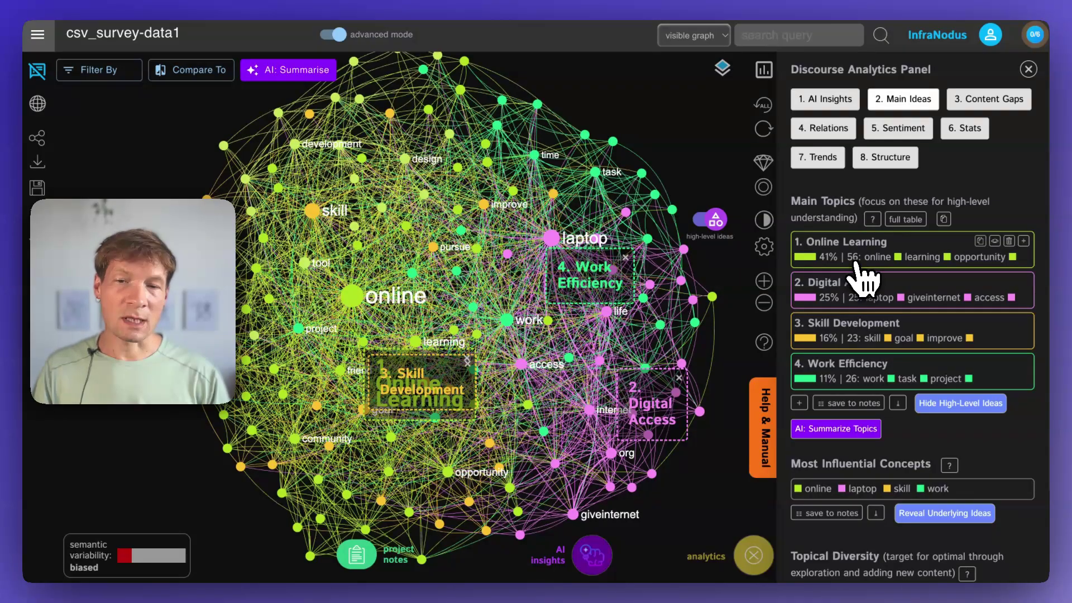
# Preview the Digital Access, Skill Development and Work Efficiency topics on the graph
pyautogui.click(853, 301)
pyautogui.click(854, 303)
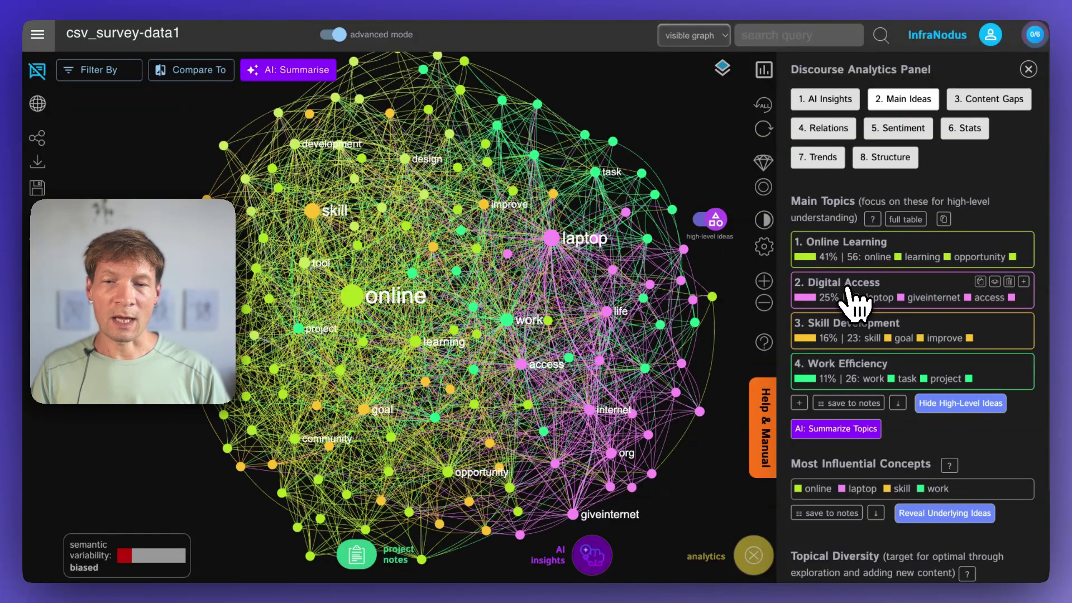
pyautogui.click(845, 323)
pyautogui.click(847, 326)
pyautogui.click(840, 368)
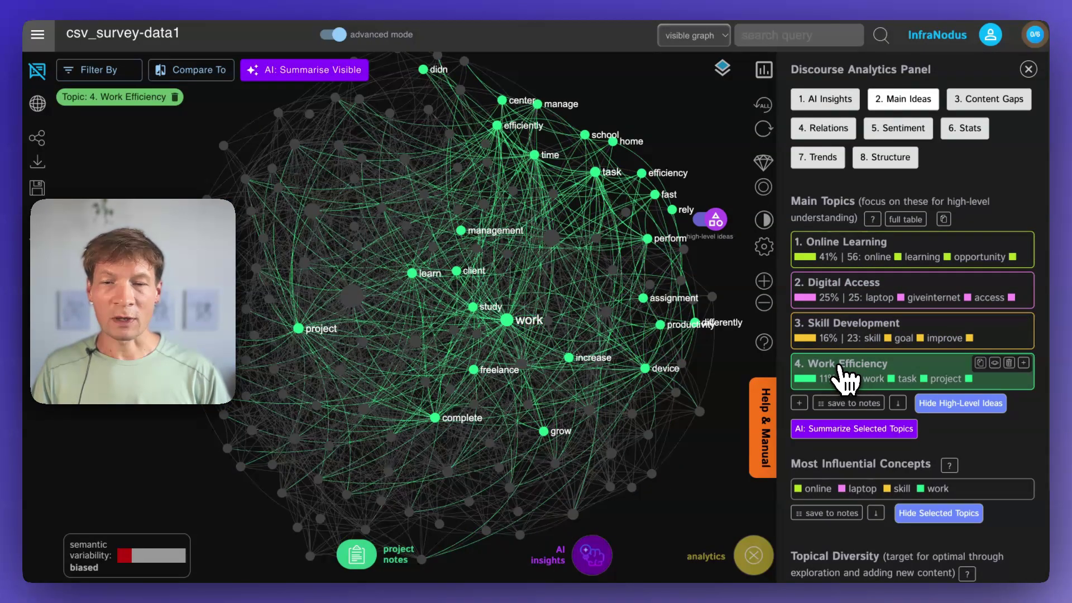
pyautogui.click(840, 368)
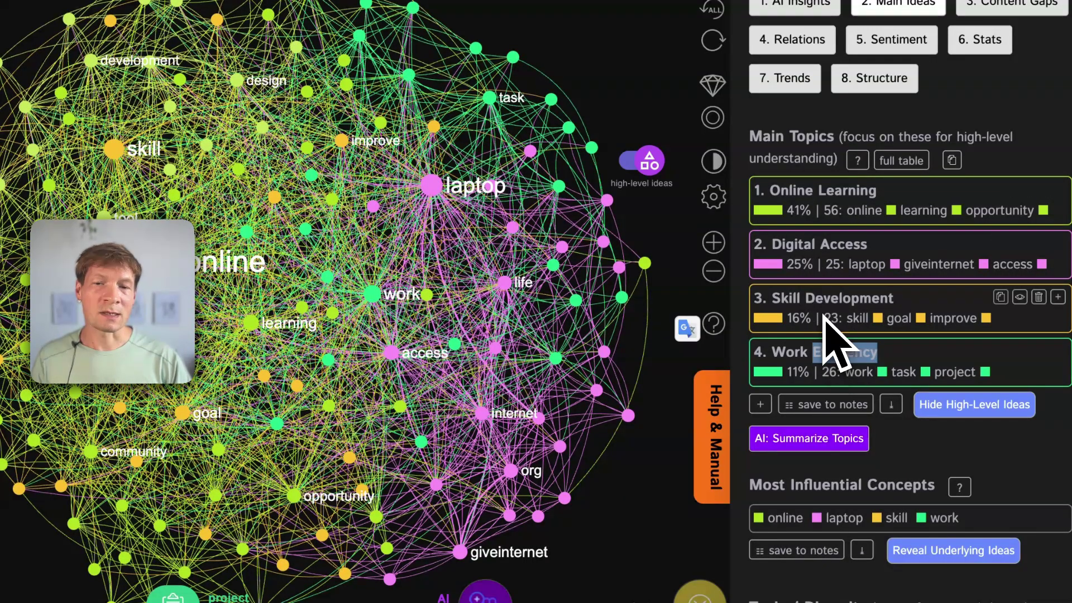
# Add fifth topic Creative Design to the main topics and focus the graph on it
pyautogui.click(760, 404)
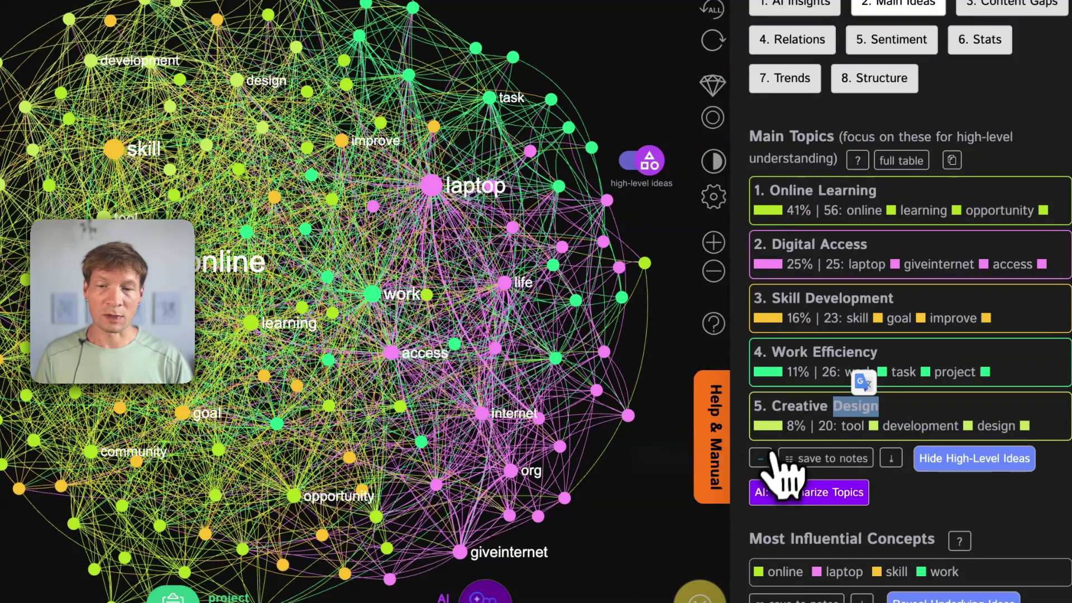
pyautogui.click(765, 459)
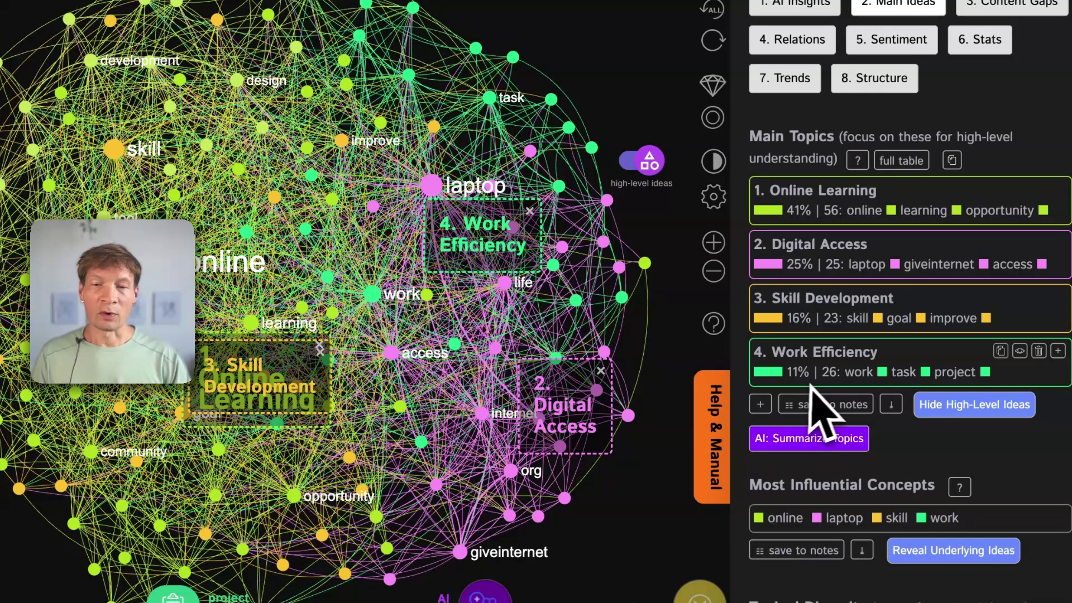
pyautogui.click(760, 404)
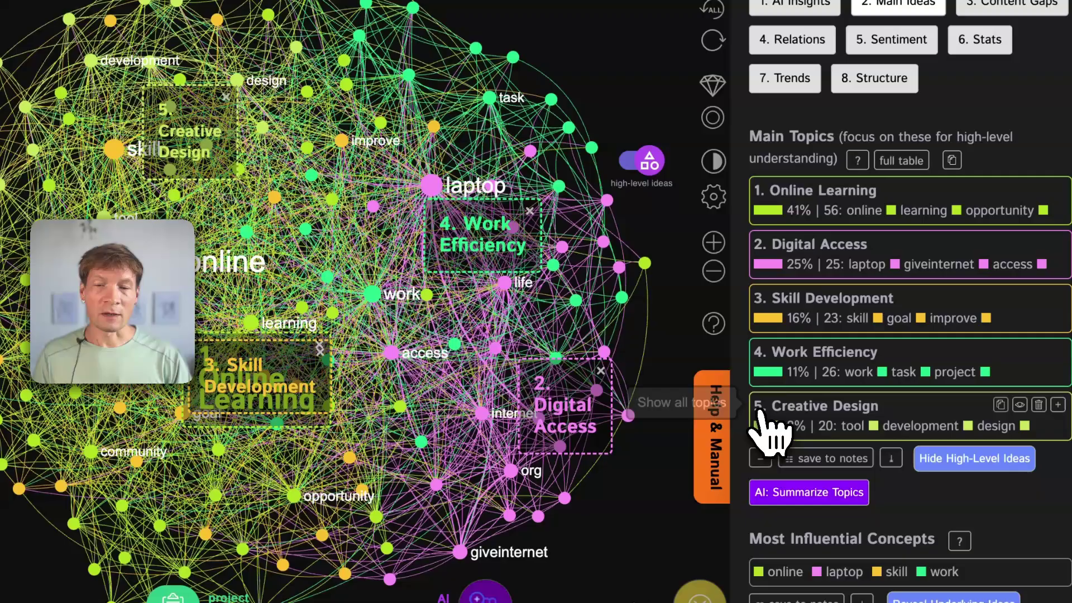
pyautogui.click(813, 408)
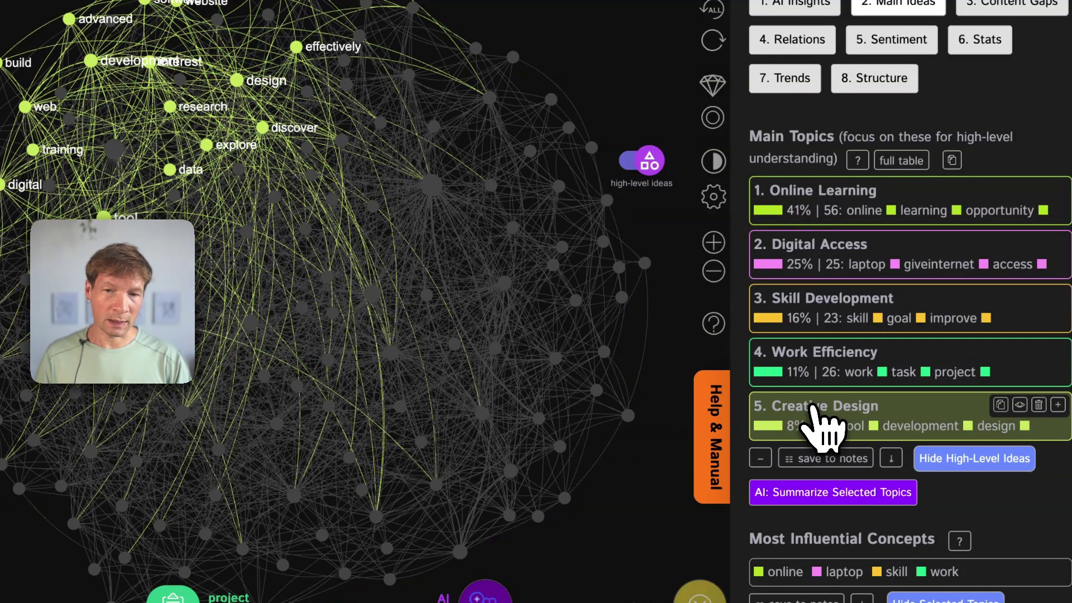
# Request an AI summary of Creative Design and review the statements behind it
pyautogui.click(824, 493)
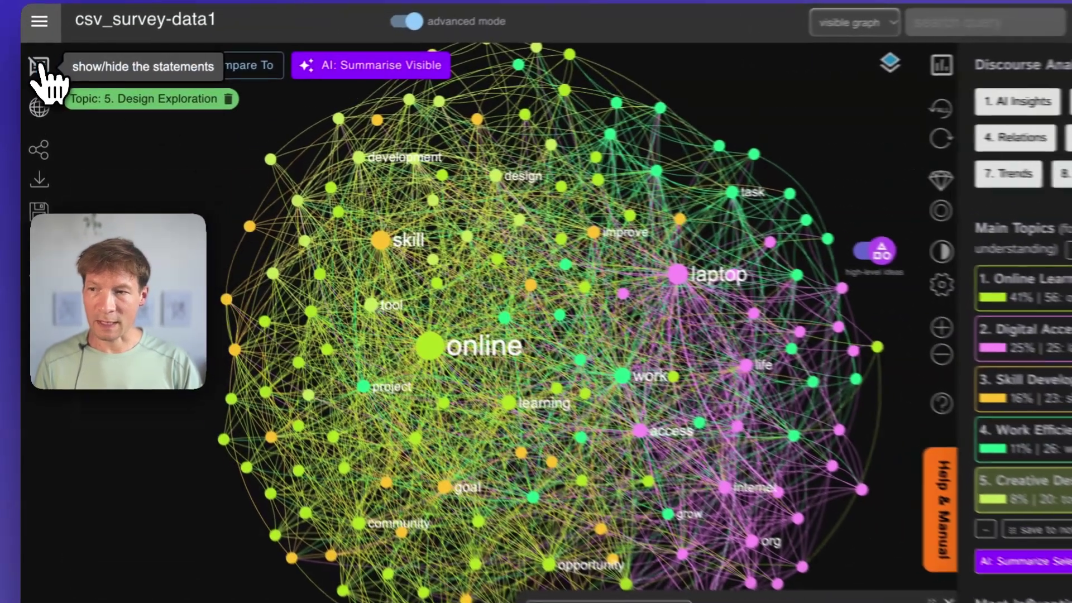
pyautogui.click(37, 70)
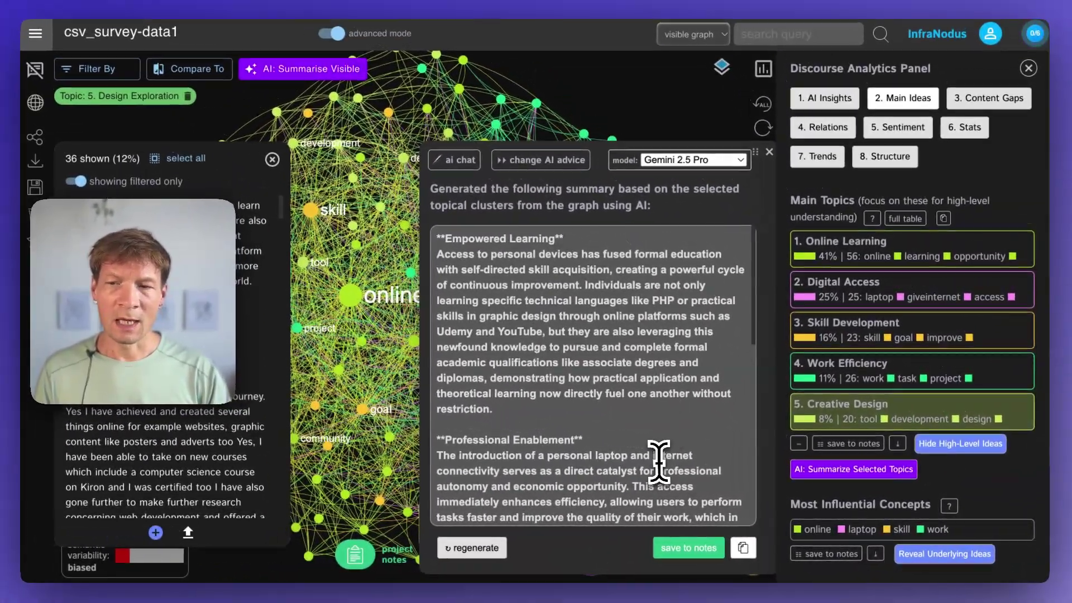
pyautogui.scroll(-5, 584, 450)
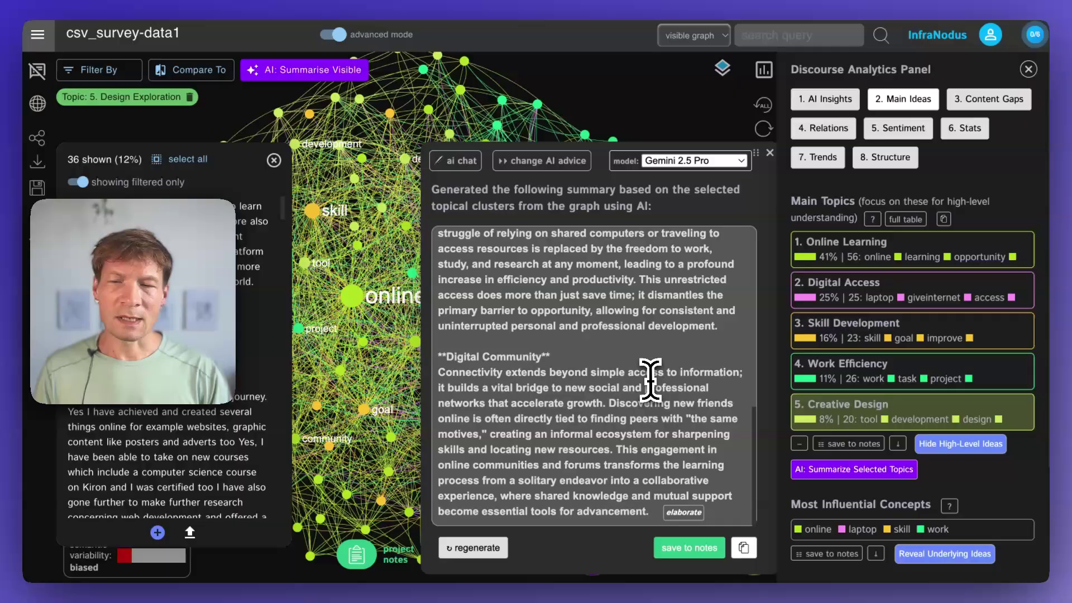
pyautogui.scroll(5, 612, 362)
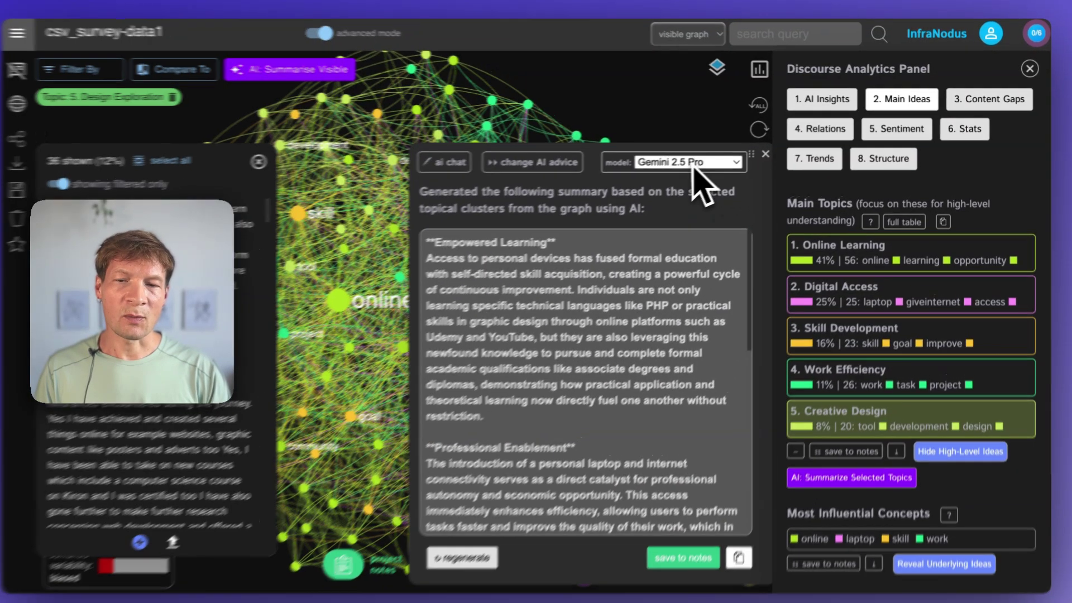
# Switch the AI model to GPT-4o and regenerate the Creative Design topic summary
pyautogui.click(697, 162)
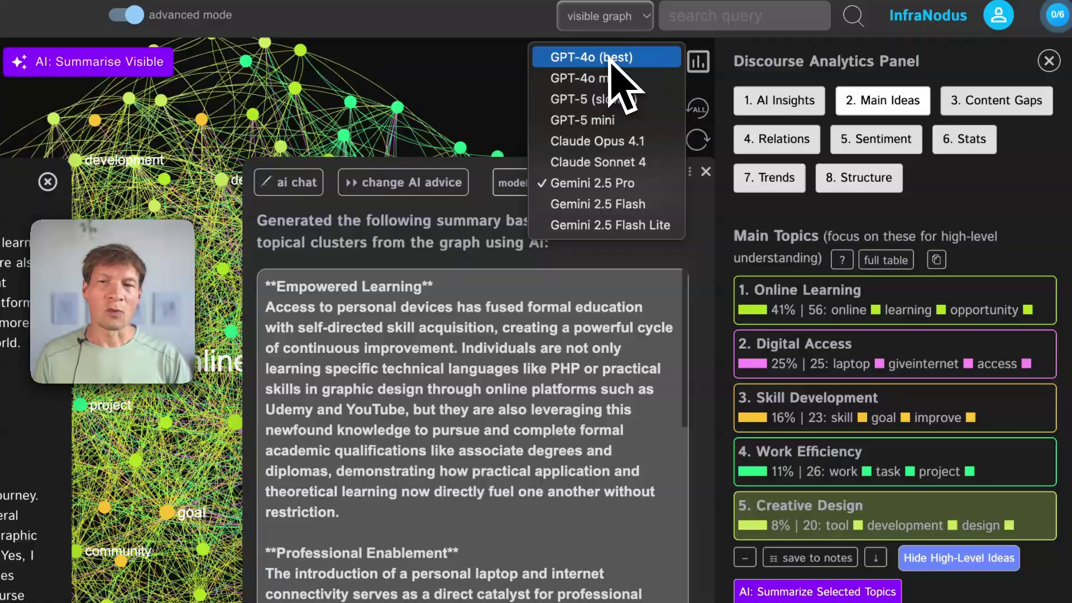
pyautogui.click(609, 59)
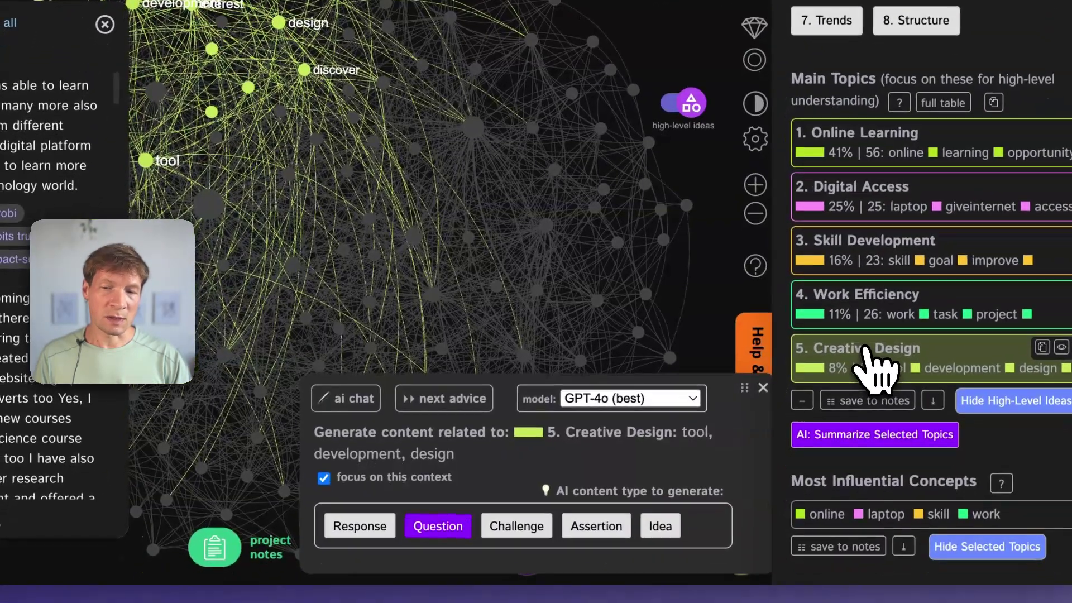
pyautogui.click(810, 508)
pyautogui.click(865, 346)
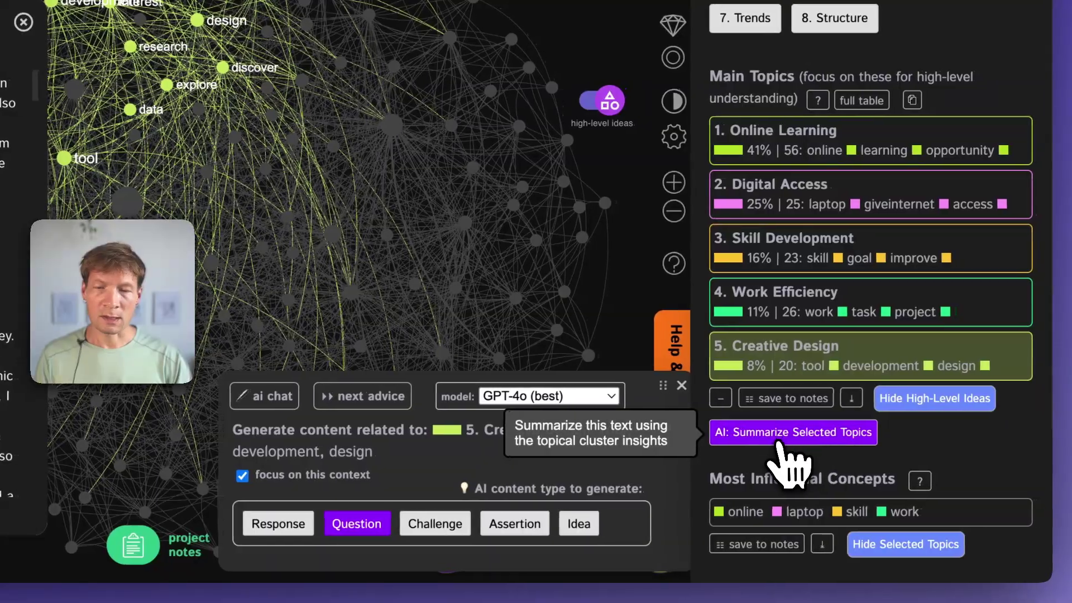
pyautogui.click(858, 438)
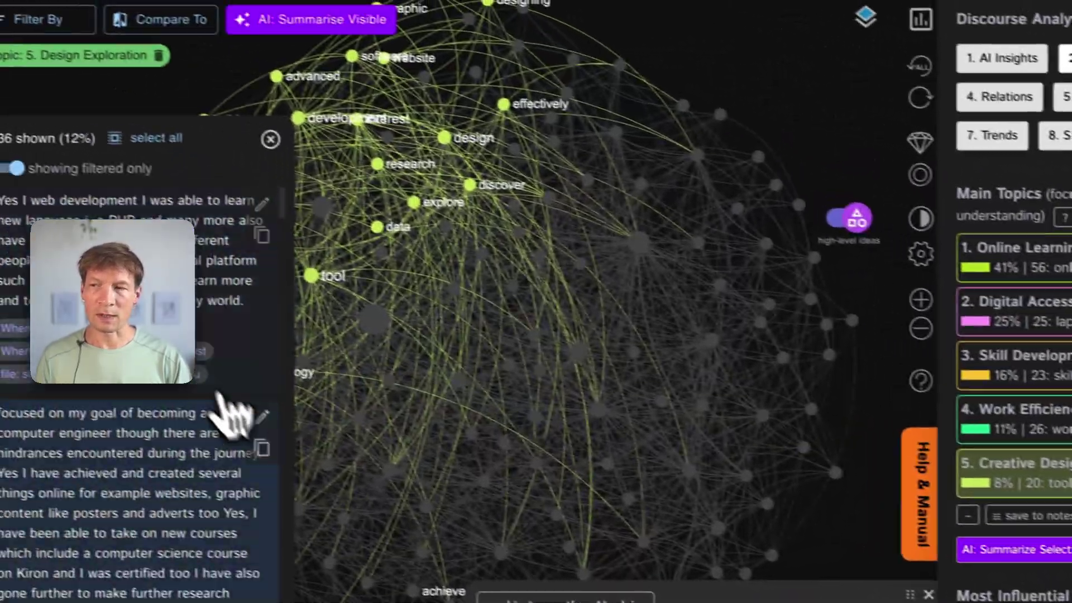
pyautogui.scroll(-5, 232, 413)
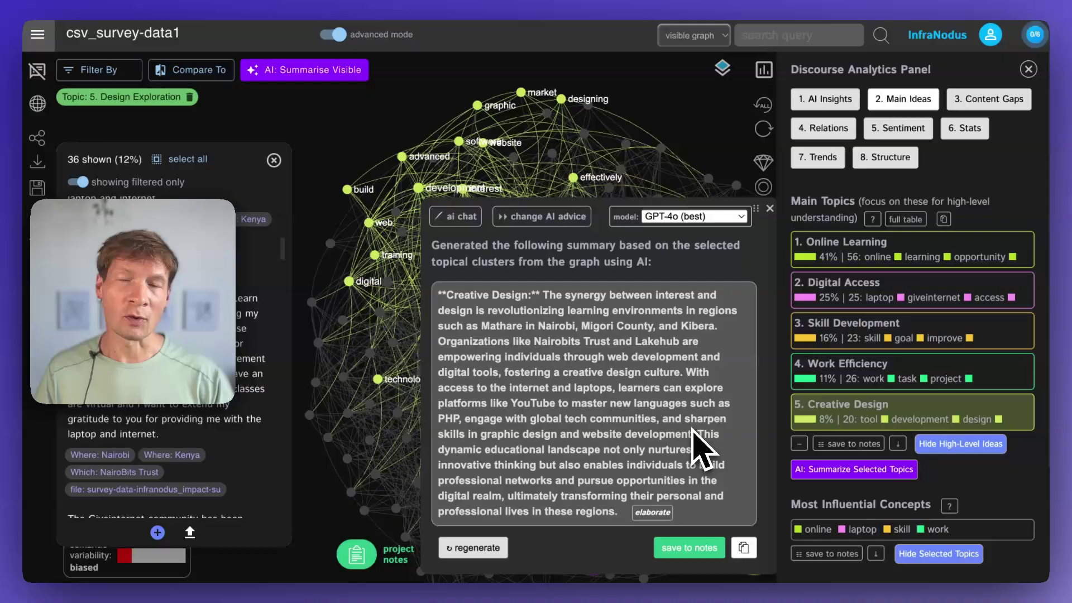
# Tag all filtered statements with a new 'Creative Design' tag and save it
pyautogui.click(770, 210)
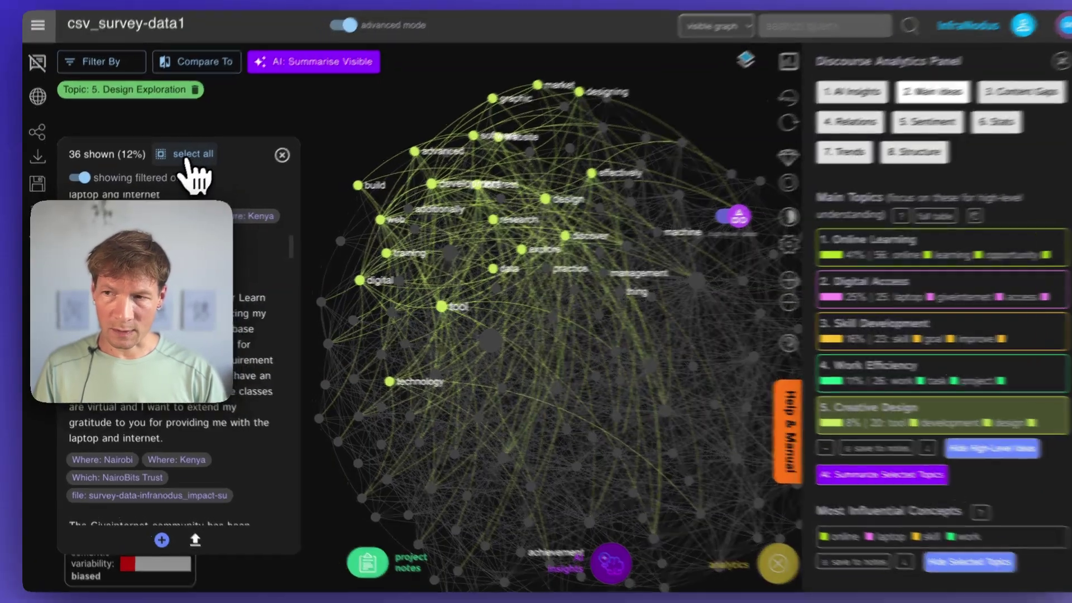
pyautogui.click(184, 160)
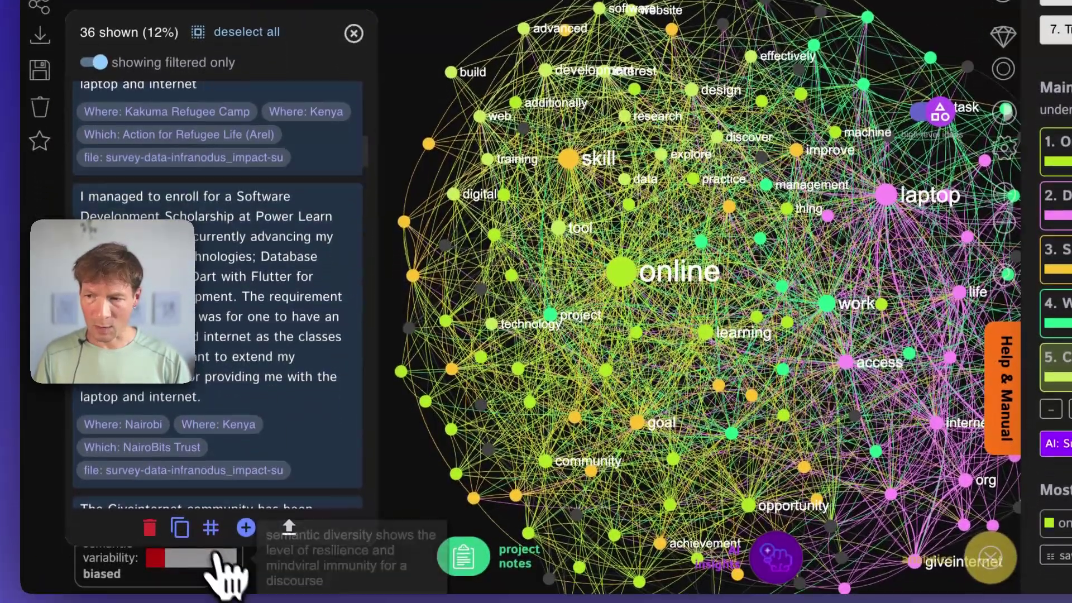
pyautogui.click(211, 527)
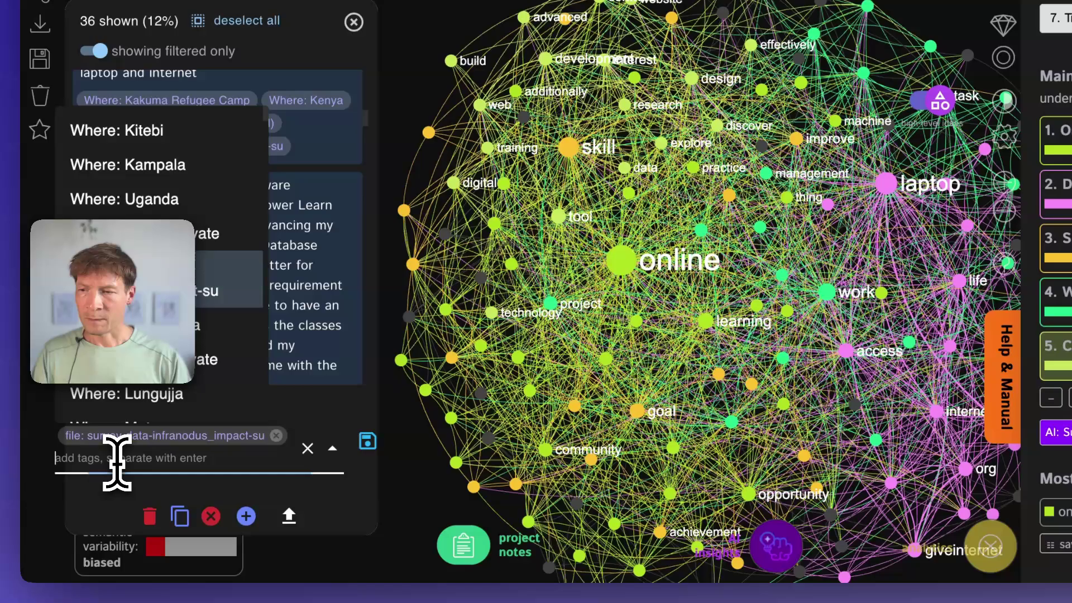
pyautogui.write('Creative D')
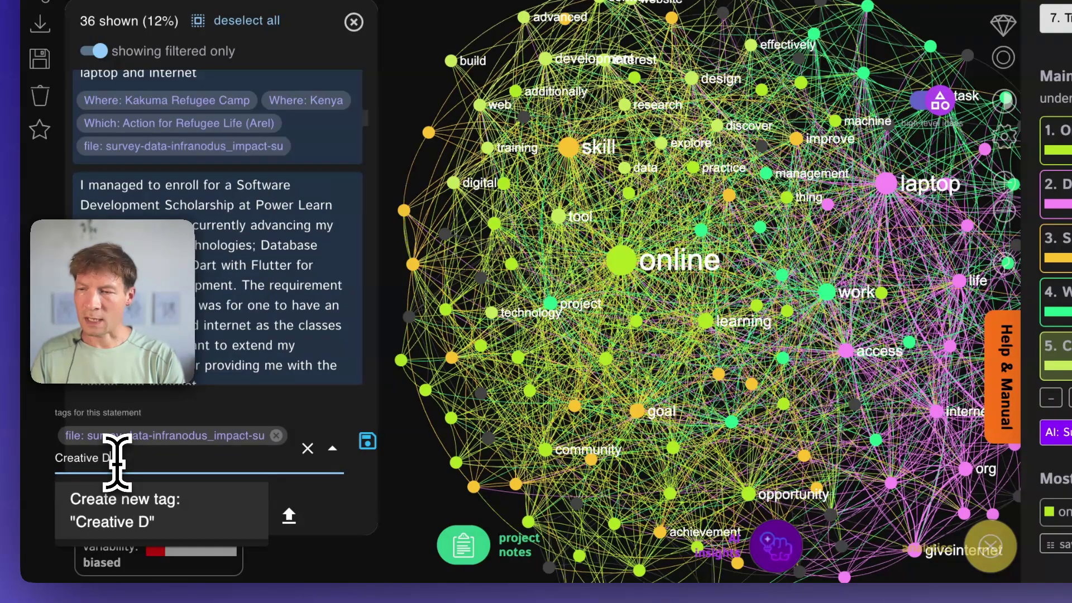
pyautogui.write('esign')
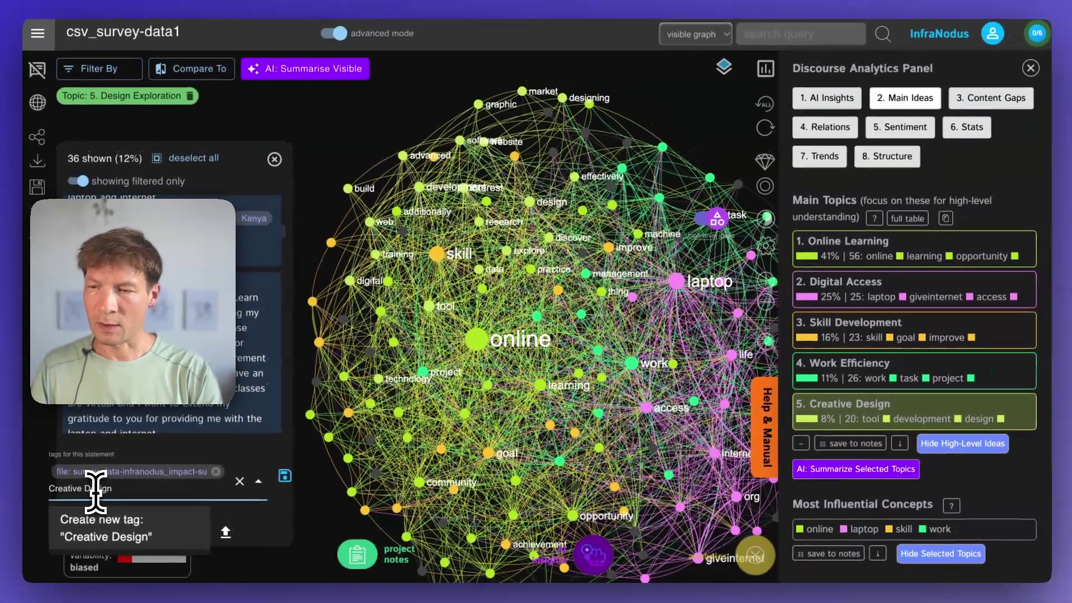
pyautogui.press('Return')
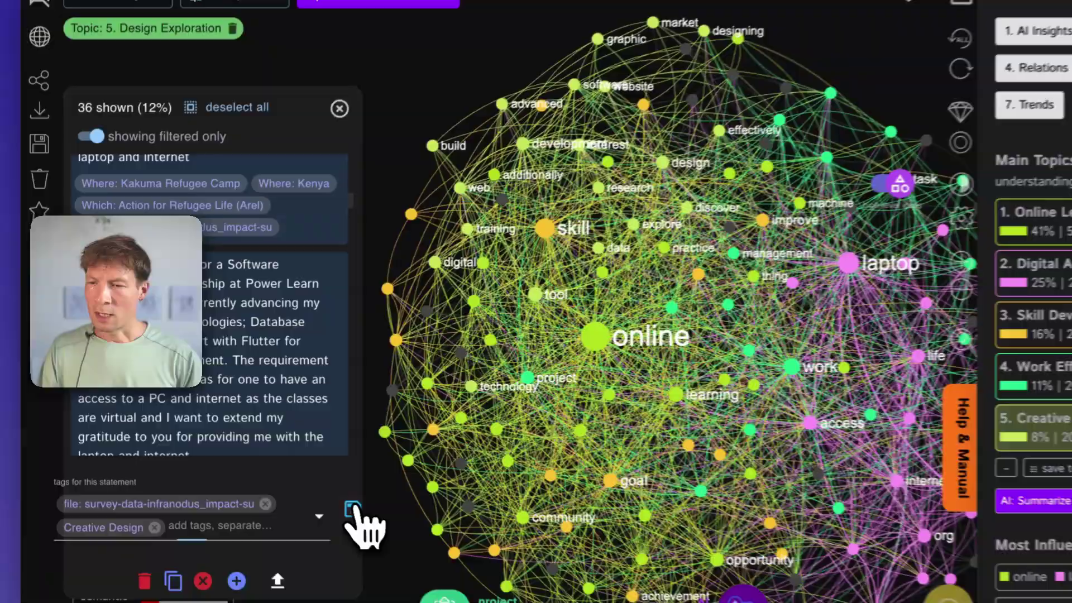
pyautogui.click(284, 476)
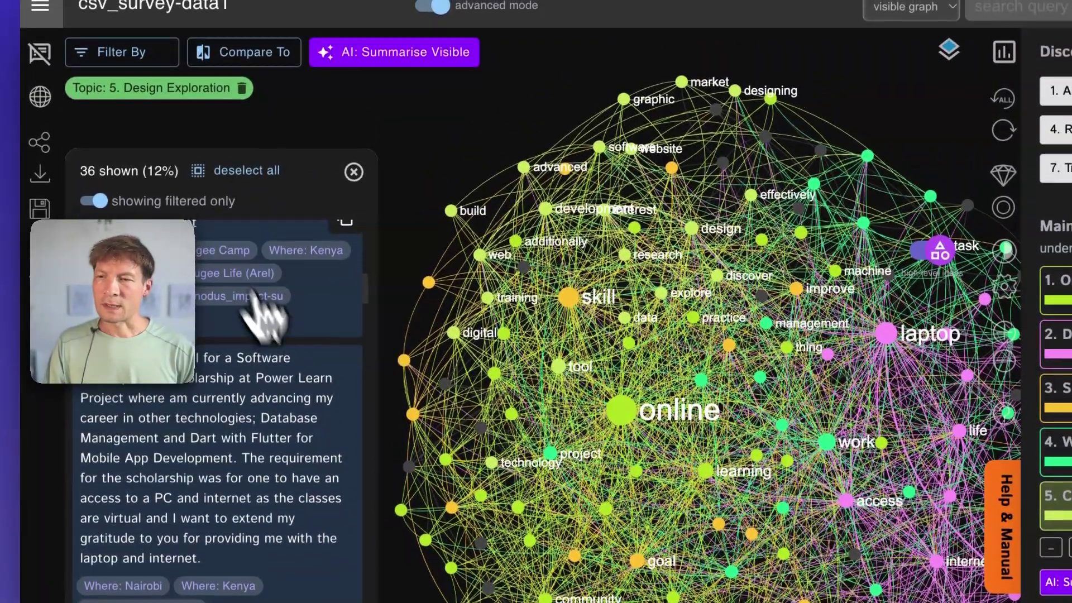
pyautogui.scroll(-2, 314, 341)
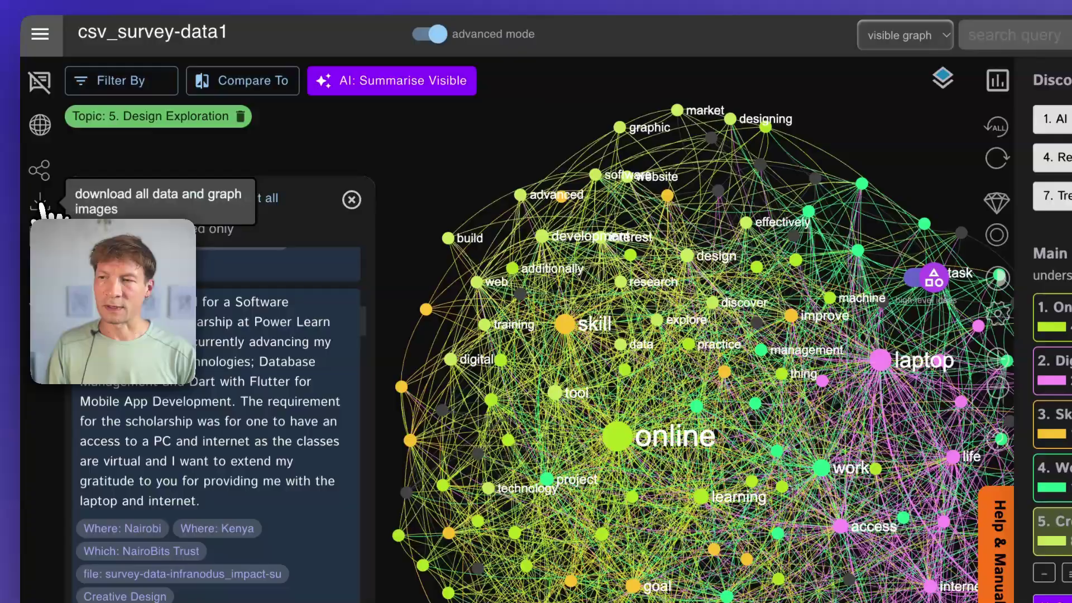
# Look over the 'Export the Data' options, then close them and the statements list to show the full csv_survey-data1 graph
pyautogui.click(37, 161)
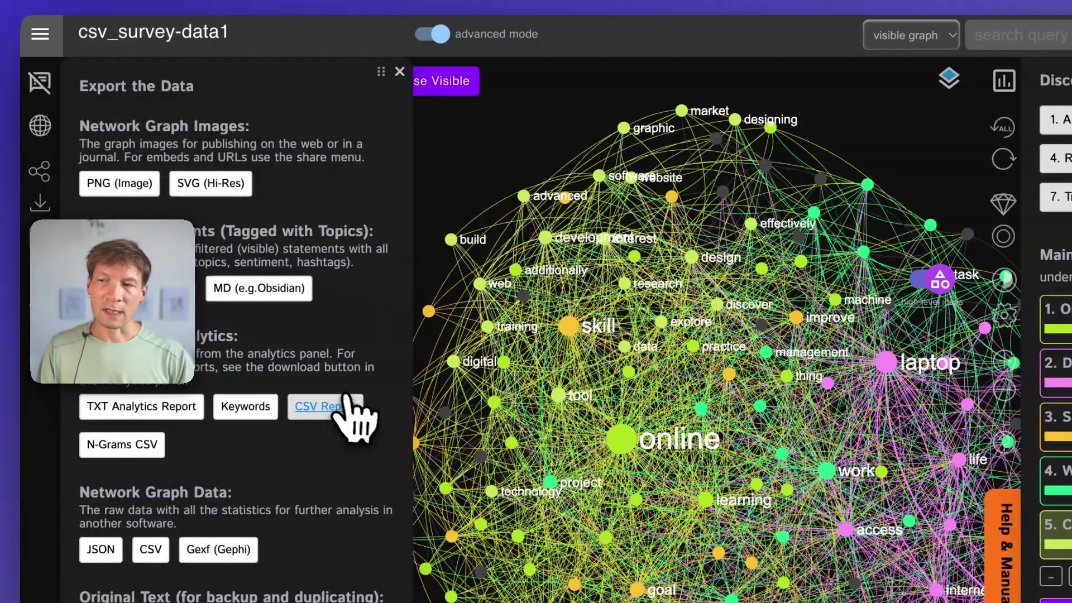
pyautogui.click(399, 72)
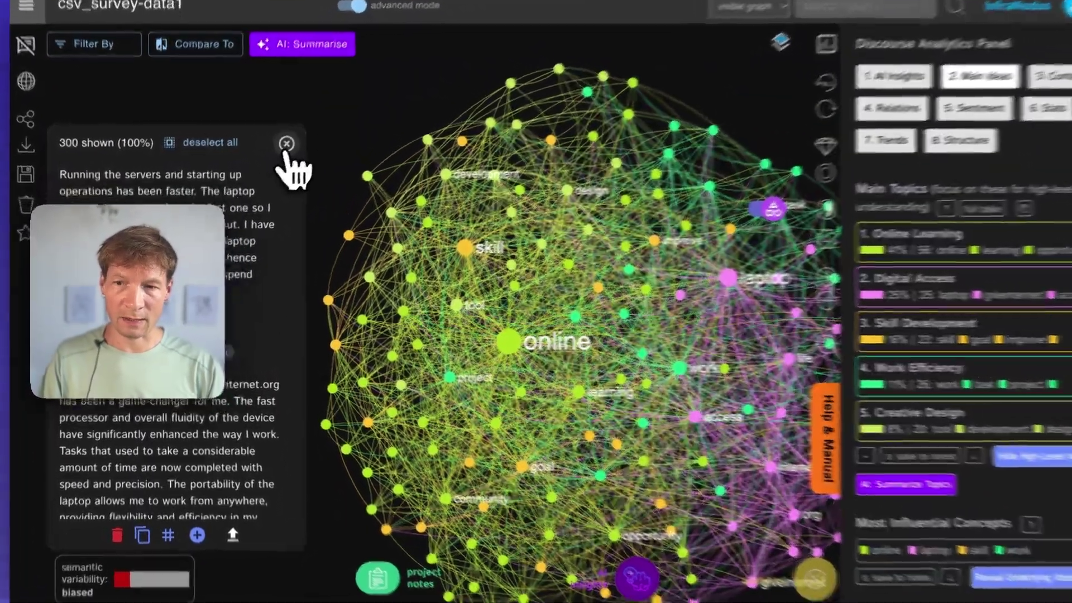
pyautogui.click(274, 160)
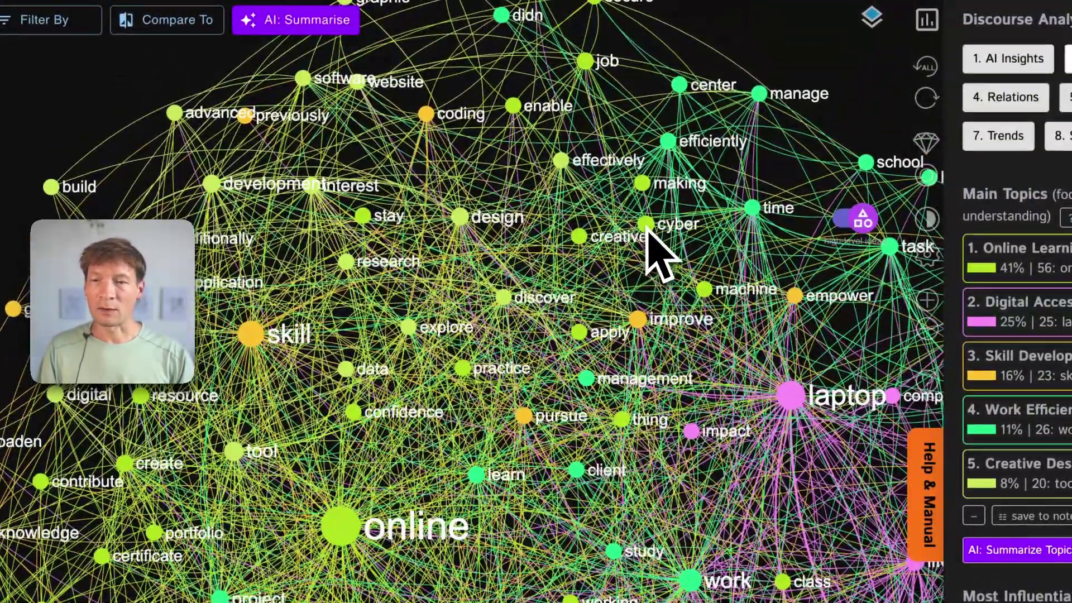
pyautogui.click(646, 225)
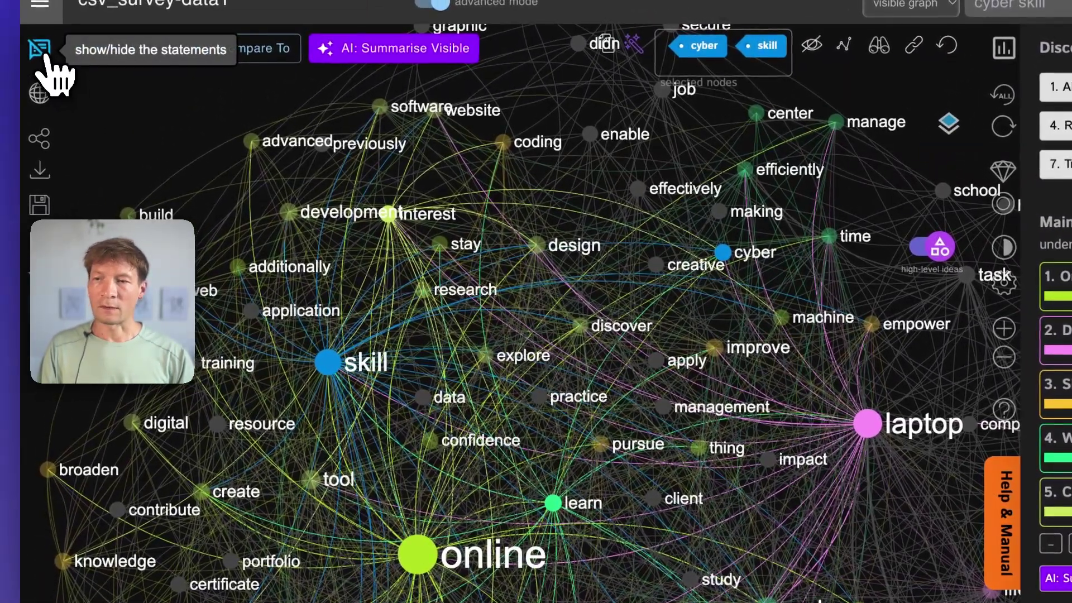
pyautogui.click(40, 51)
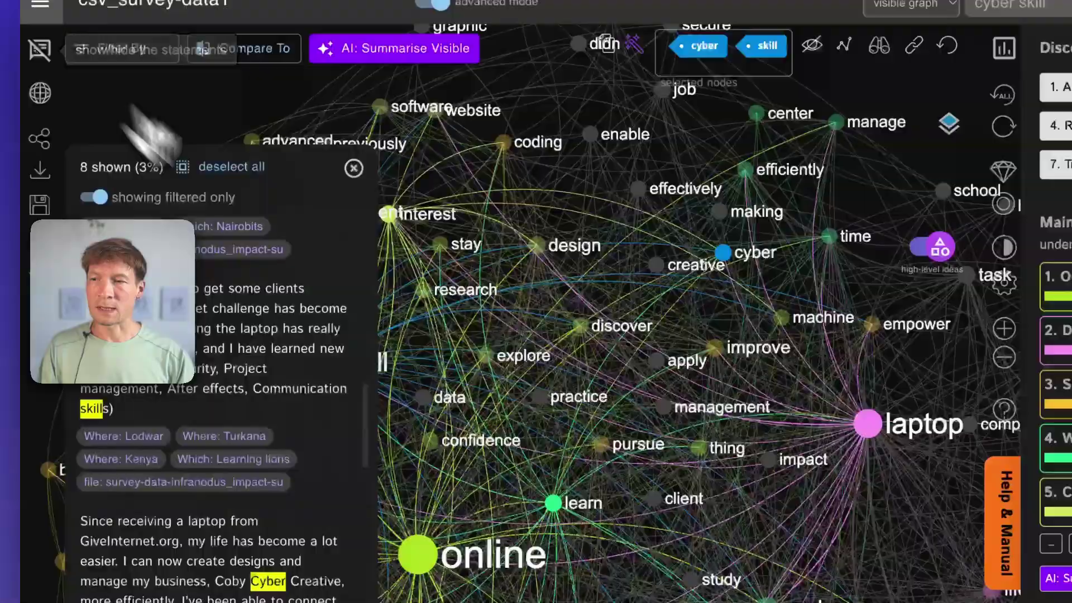
pyautogui.scroll(-10, 346, 446)
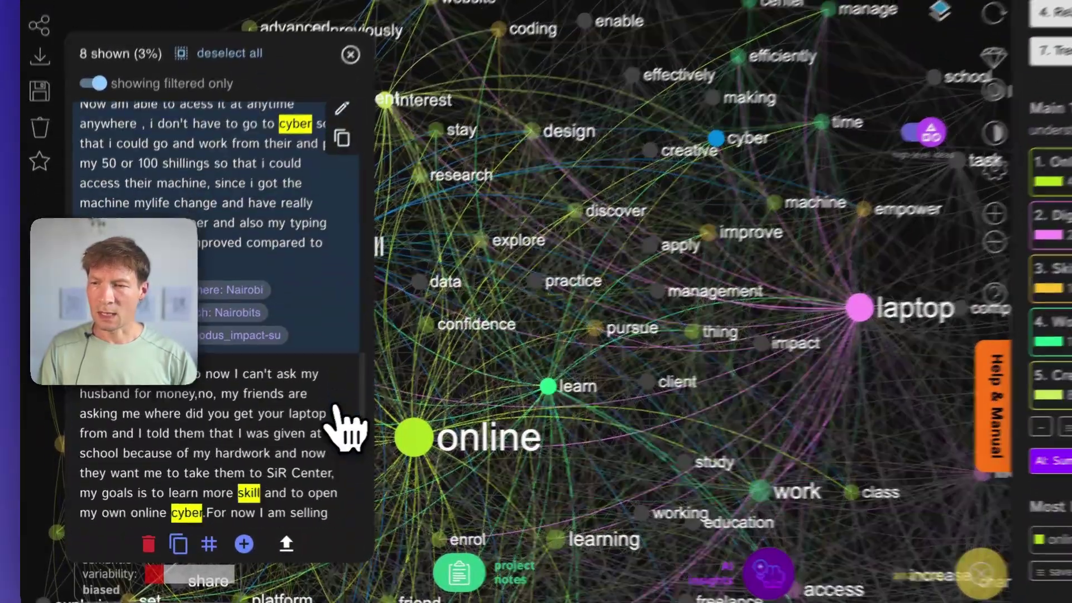
pyautogui.scroll(2, 347, 446)
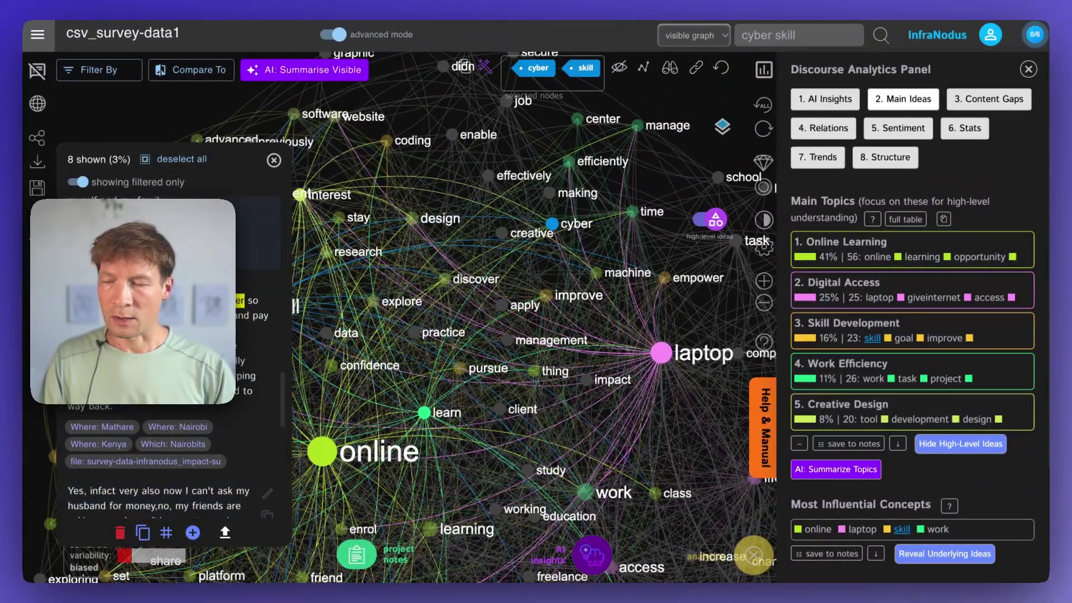
pyautogui.click(166, 532)
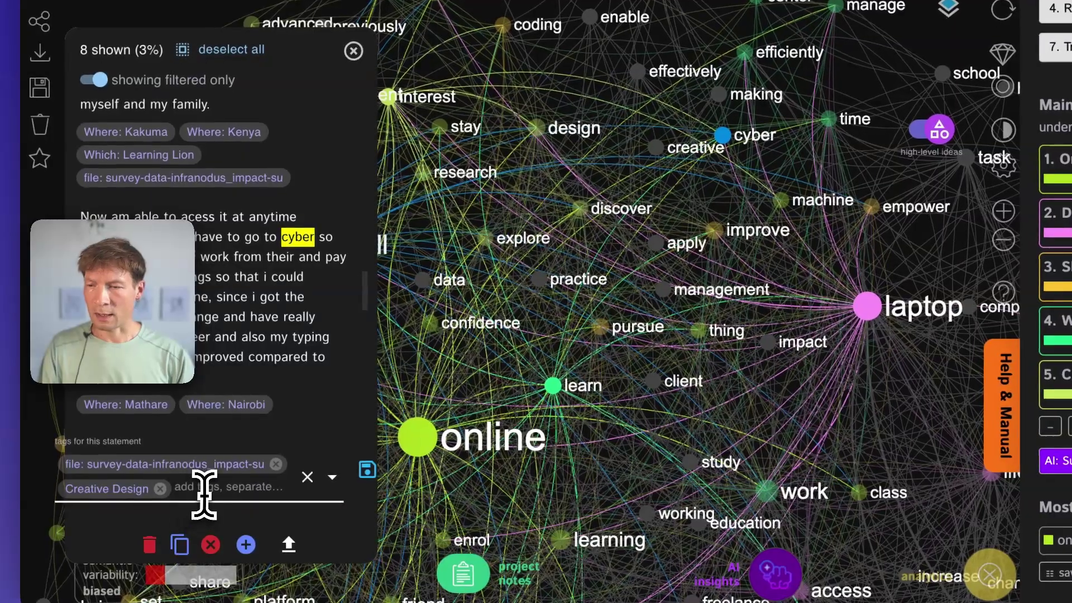
pyautogui.click(162, 494)
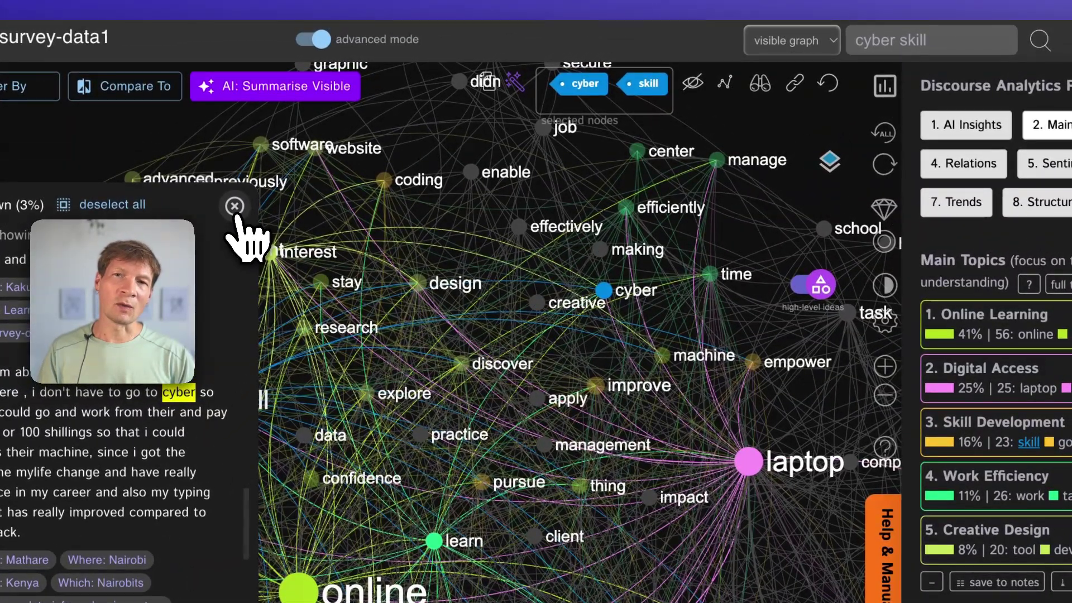
pyautogui.click(234, 206)
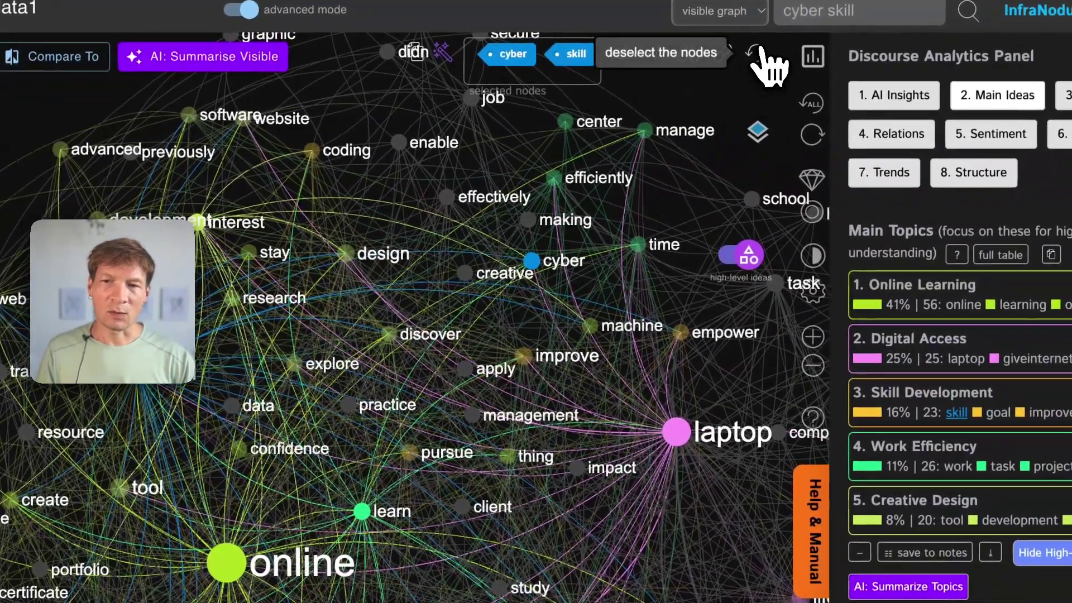
pyautogui.click(762, 50)
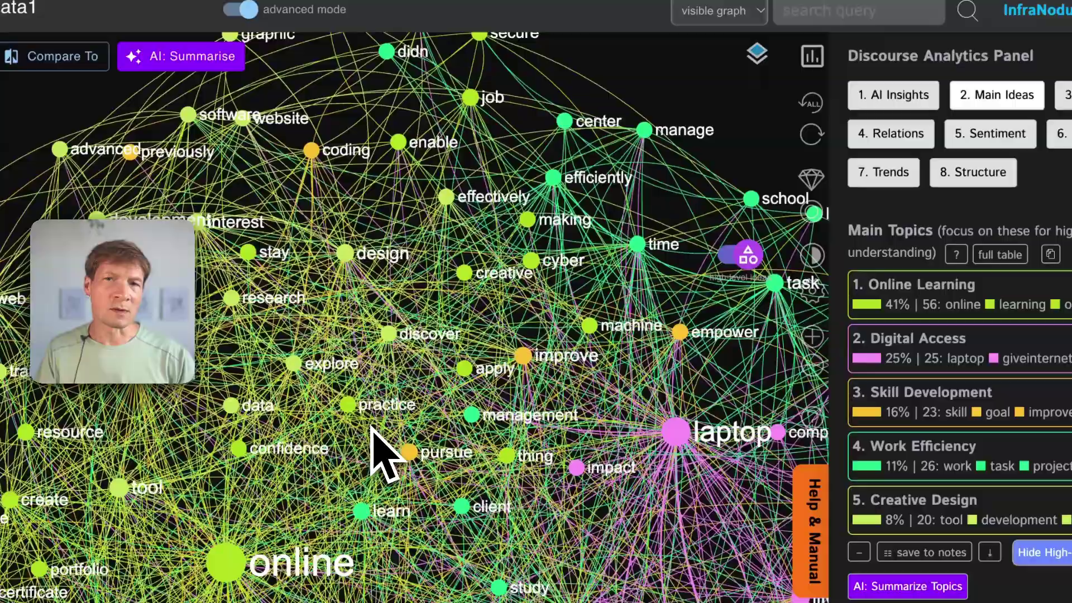
pyautogui.scroll(-5, 385, 452)
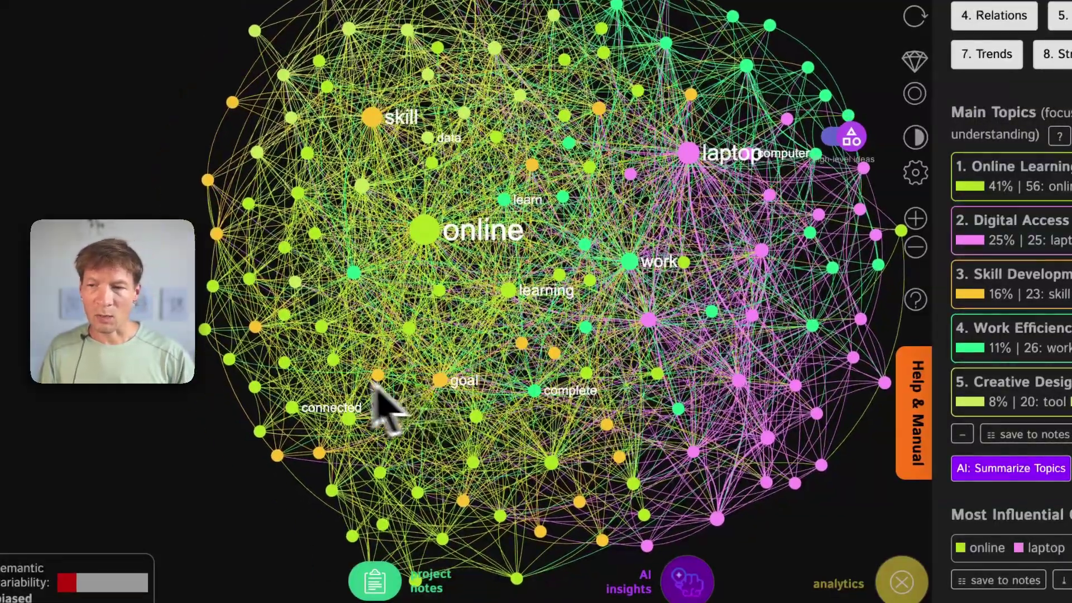
pyautogui.scroll(5, 385, 410)
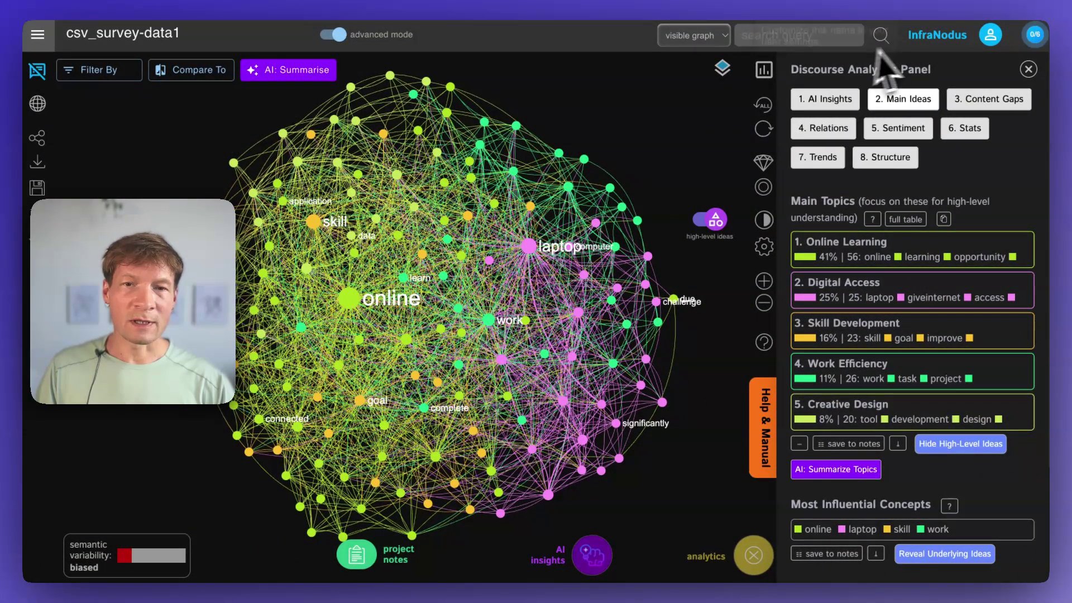
# Highlight a content gap in the network, cycling through gaps until Digital Access and Creative Design appear
pyautogui.click(985, 101)
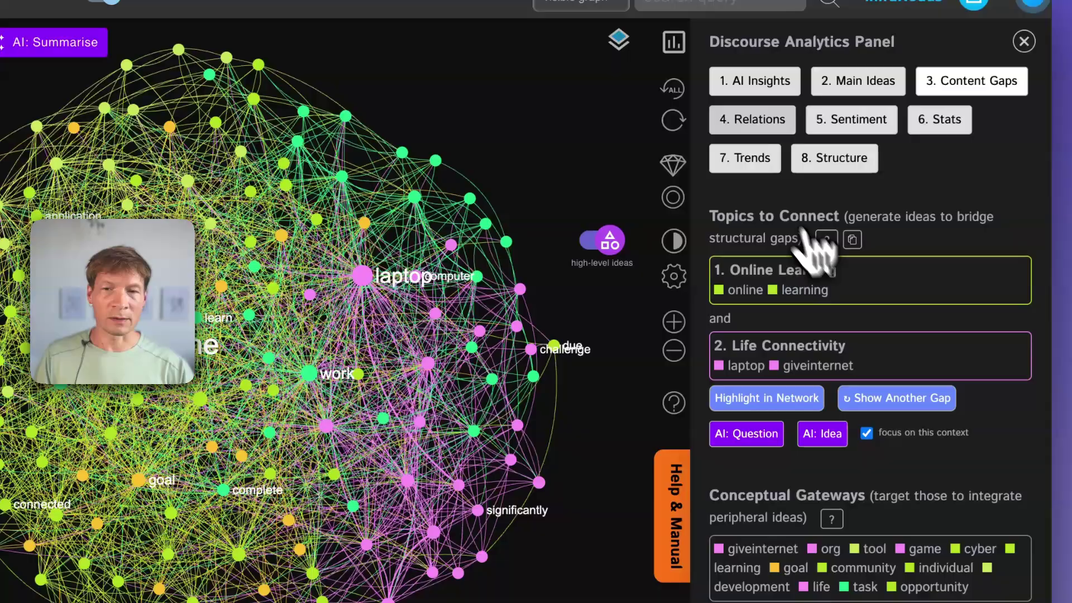
pyautogui.click(750, 396)
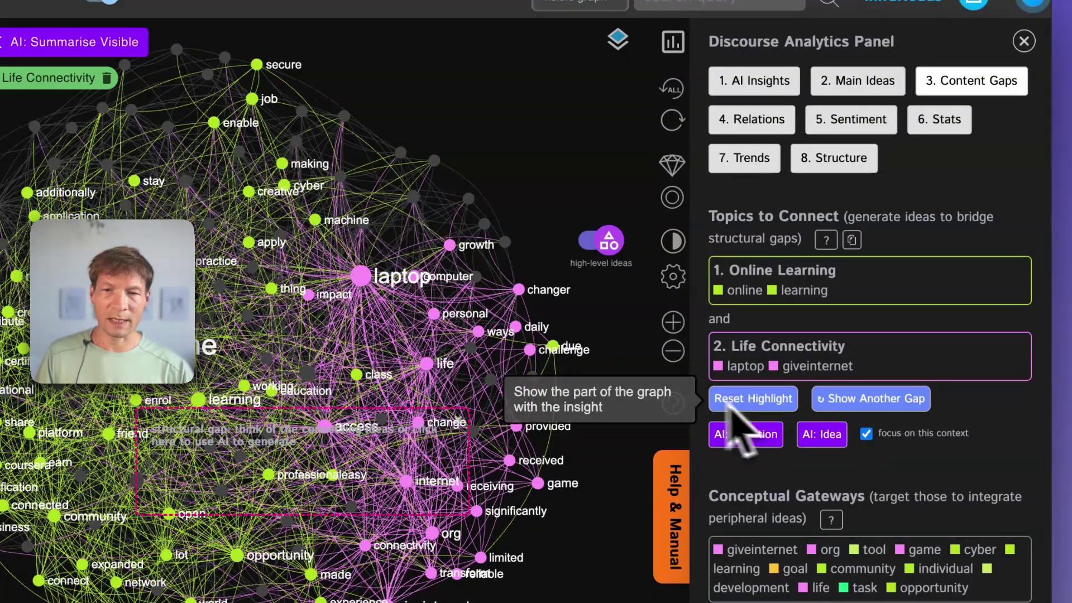
pyautogui.click(875, 406)
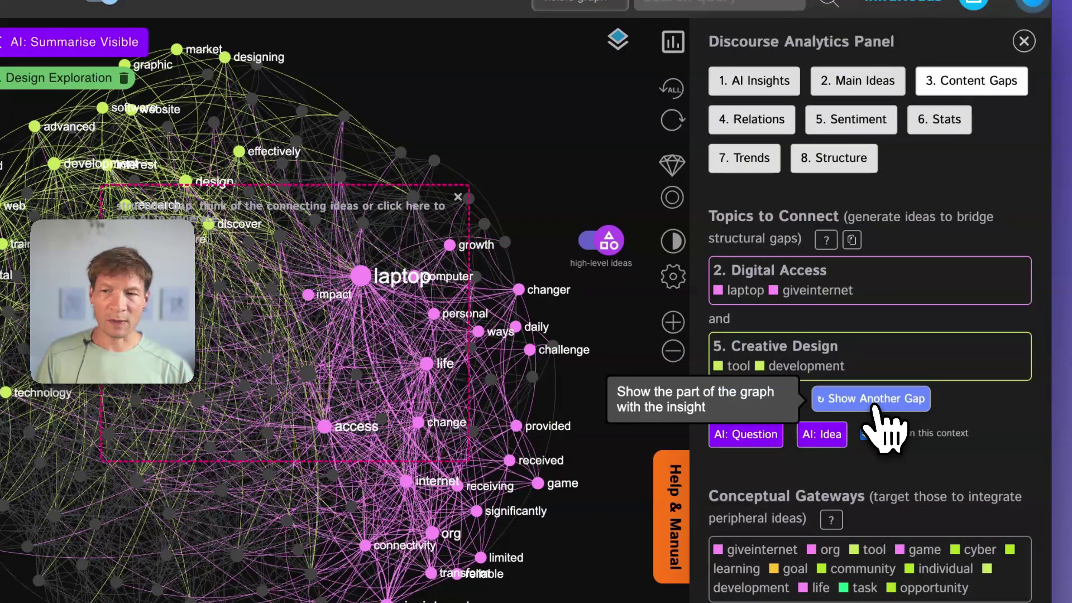
pyautogui.click(876, 408)
pyautogui.click(875, 408)
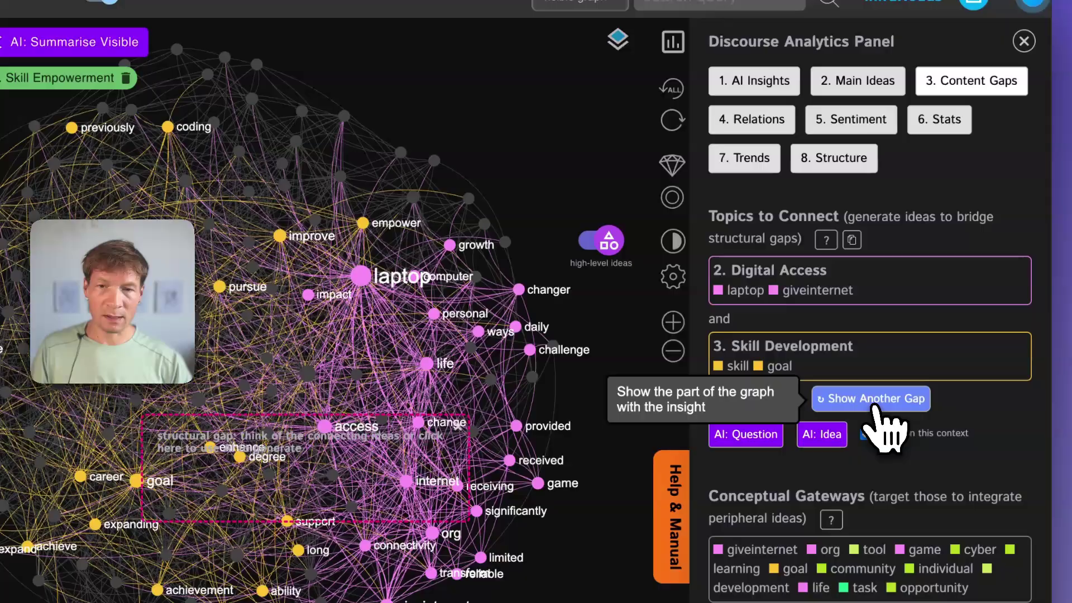
pyautogui.click(875, 406)
pyautogui.click(874, 406)
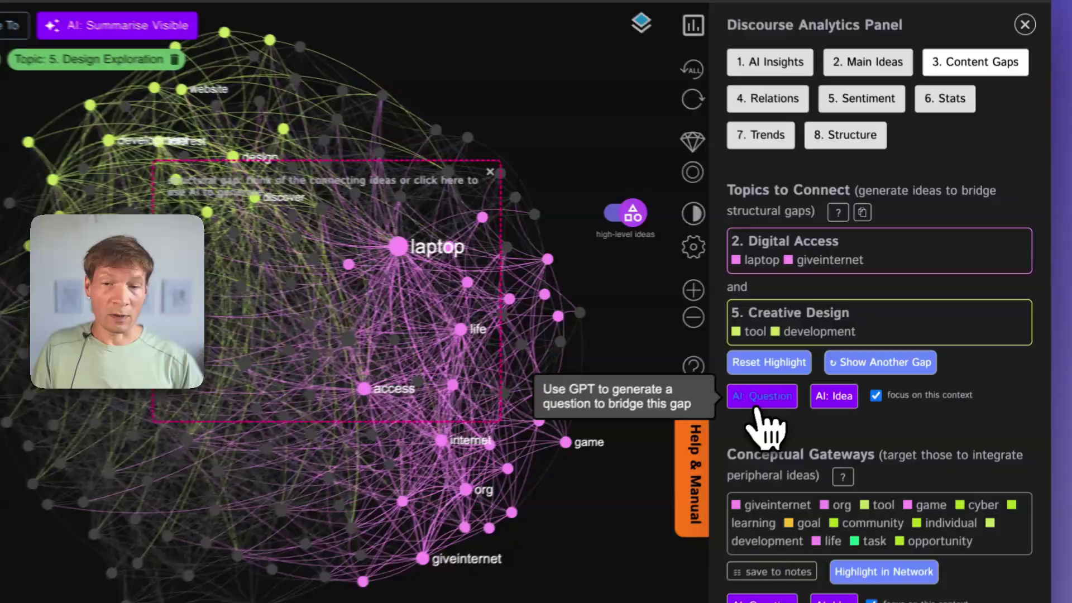
# Generate AI bridging questions, adding a second one linking laptops and internet access to design skills
pyautogui.click(757, 401)
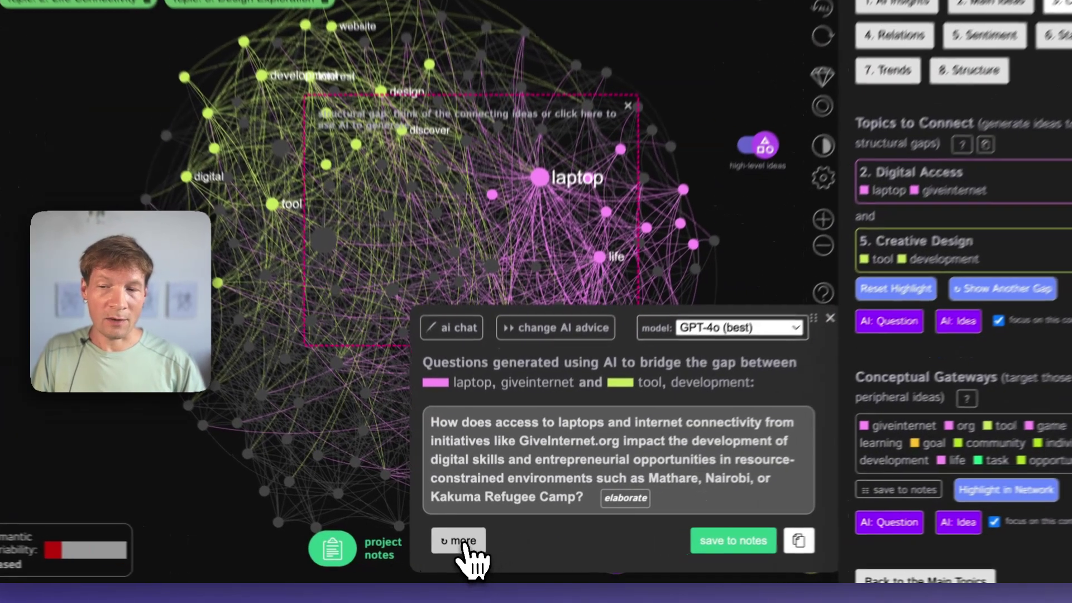
pyautogui.click(461, 547)
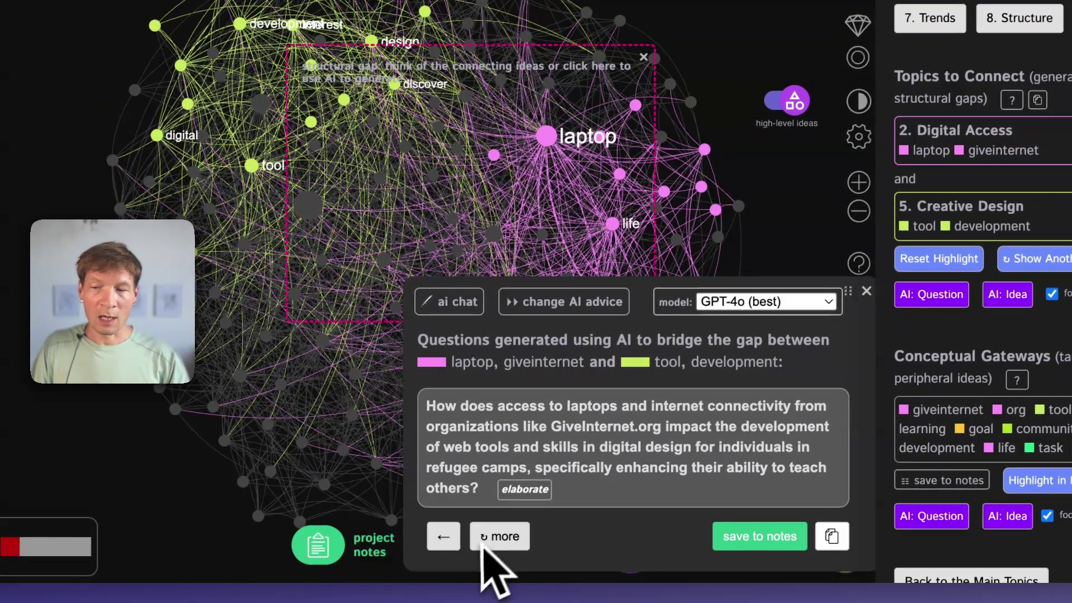
# Request more AI bridging questions, producing one on laptops for personal development and internet access
pyautogui.click(494, 537)
pyautogui.click(494, 537)
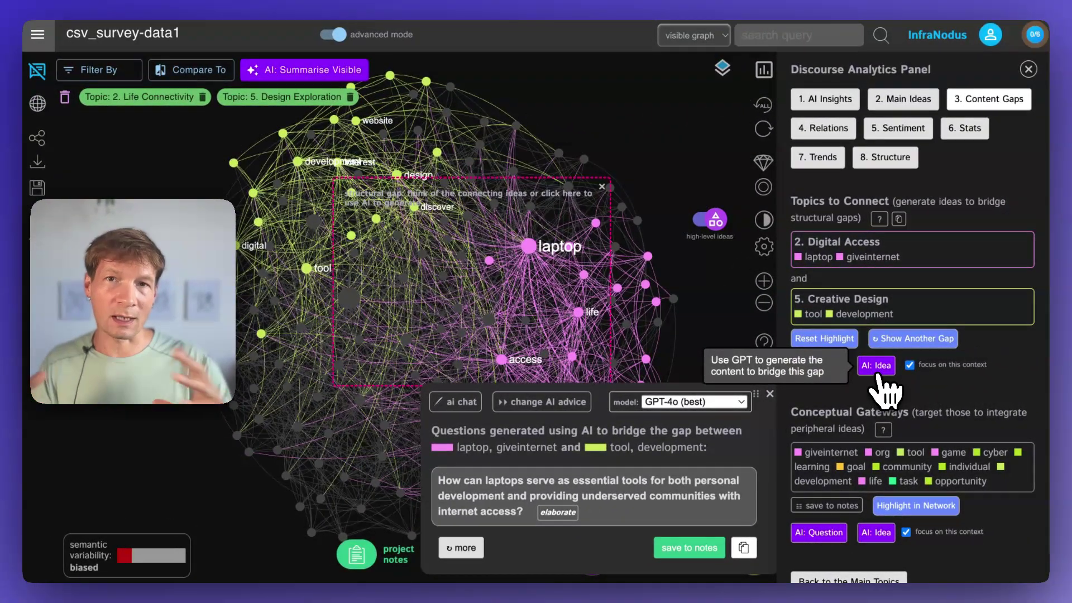
# Generate the Digital Empowerment Hub AI idea for the gap, then close the AI ideas panel
pyautogui.click(878, 372)
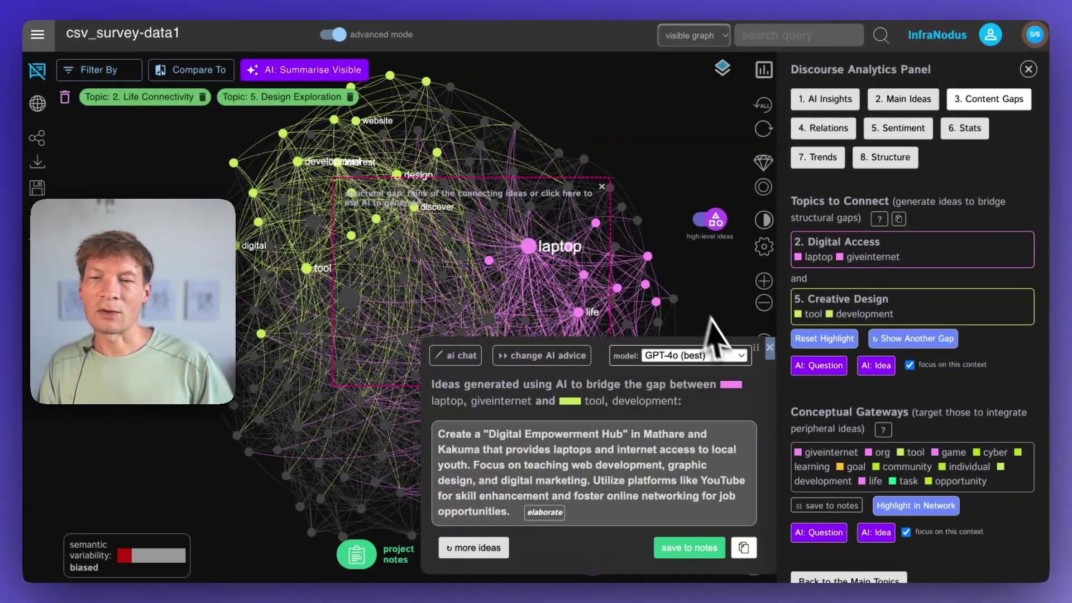
pyautogui.click(770, 347)
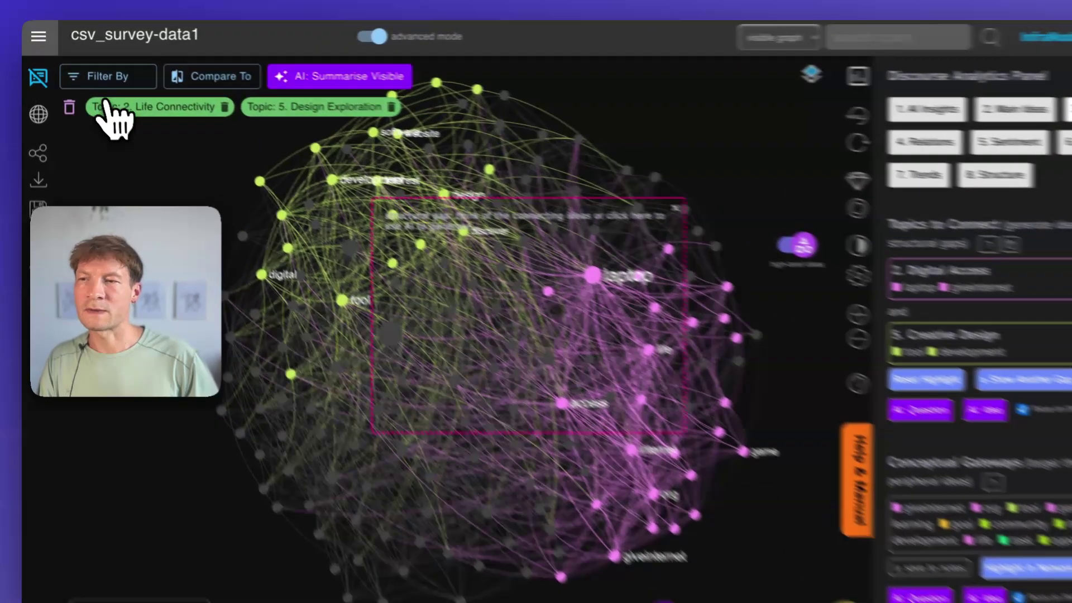
# Clear the topic filters and highlight the Where: Uganda responses in the graph
pyautogui.click(64, 98)
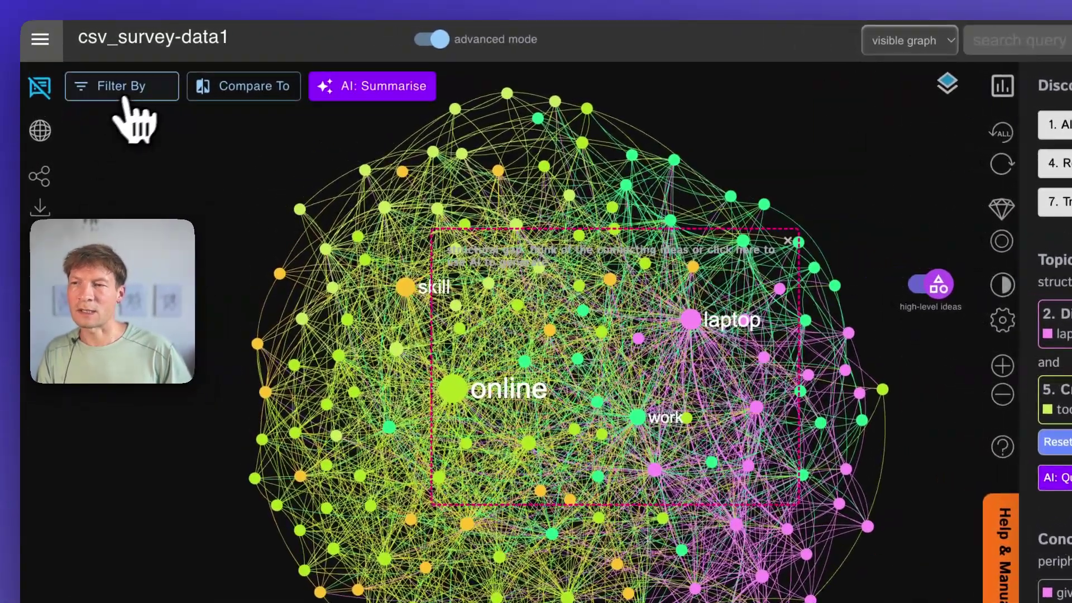
pyautogui.click(103, 73)
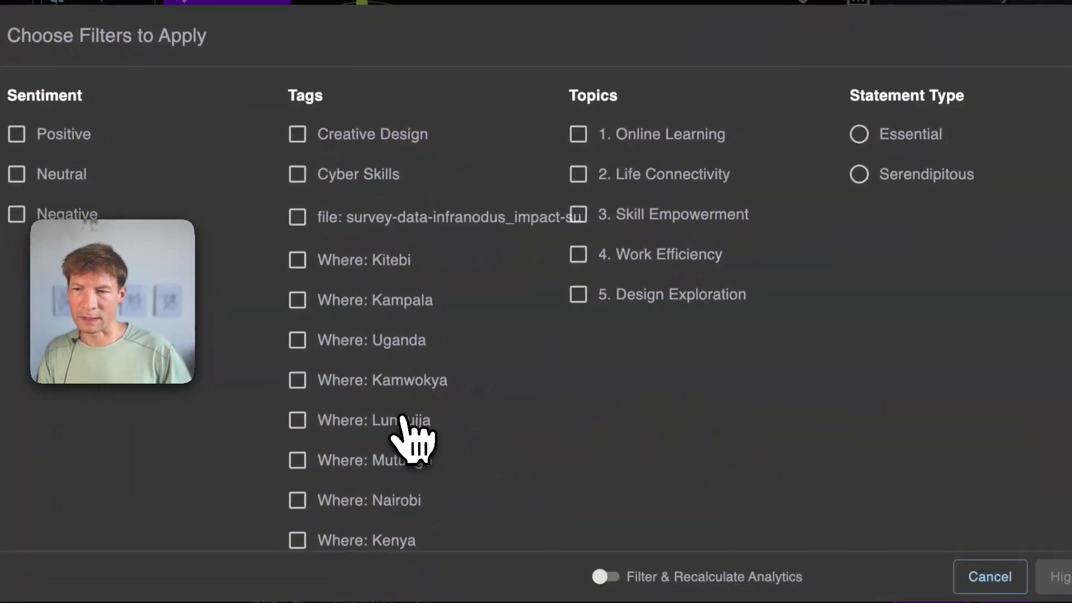
pyautogui.click(370, 342)
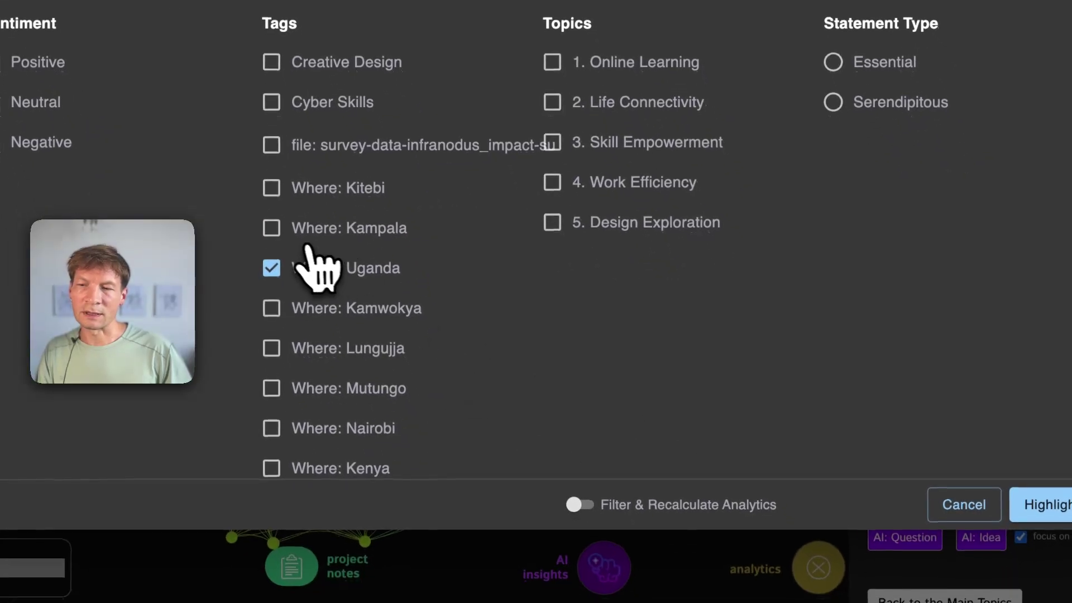
pyautogui.click(1042, 504)
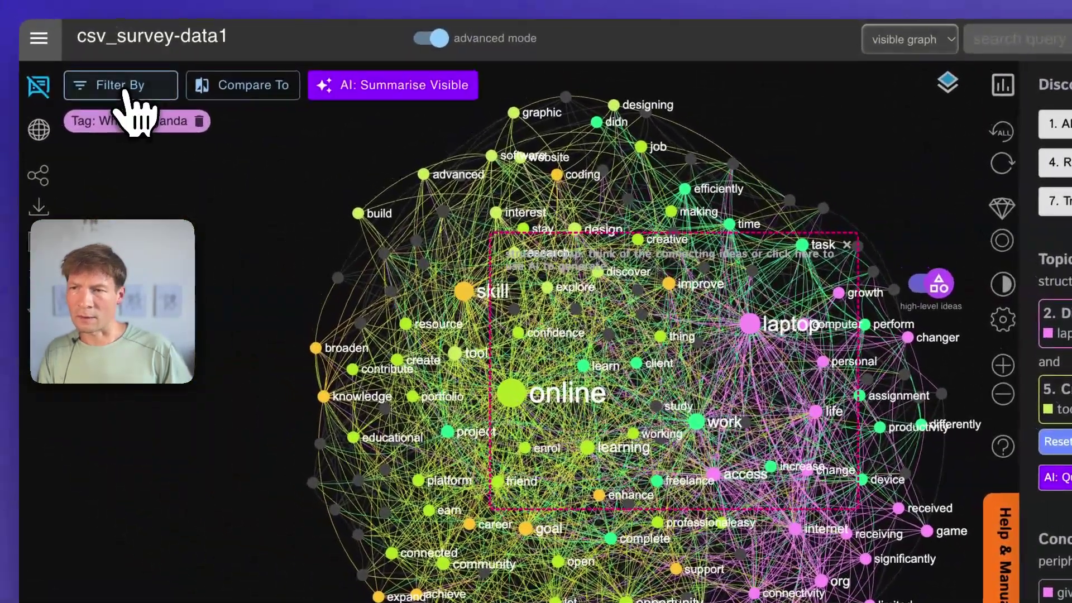
# Filter the graph to Where: Uganda with recalculated analytics
pyautogui.click(126, 89)
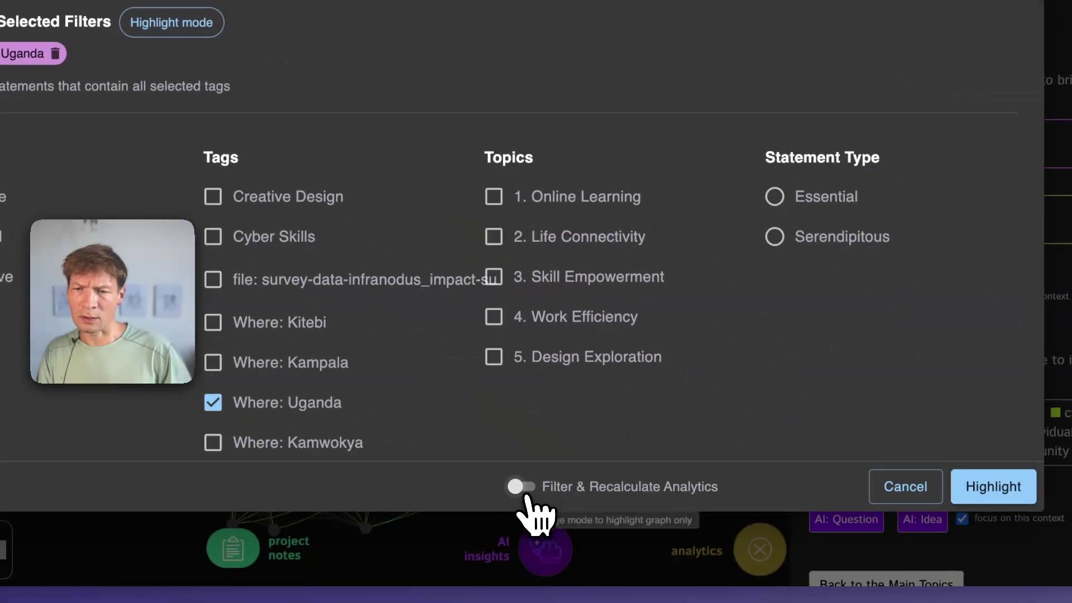
pyautogui.click(521, 483)
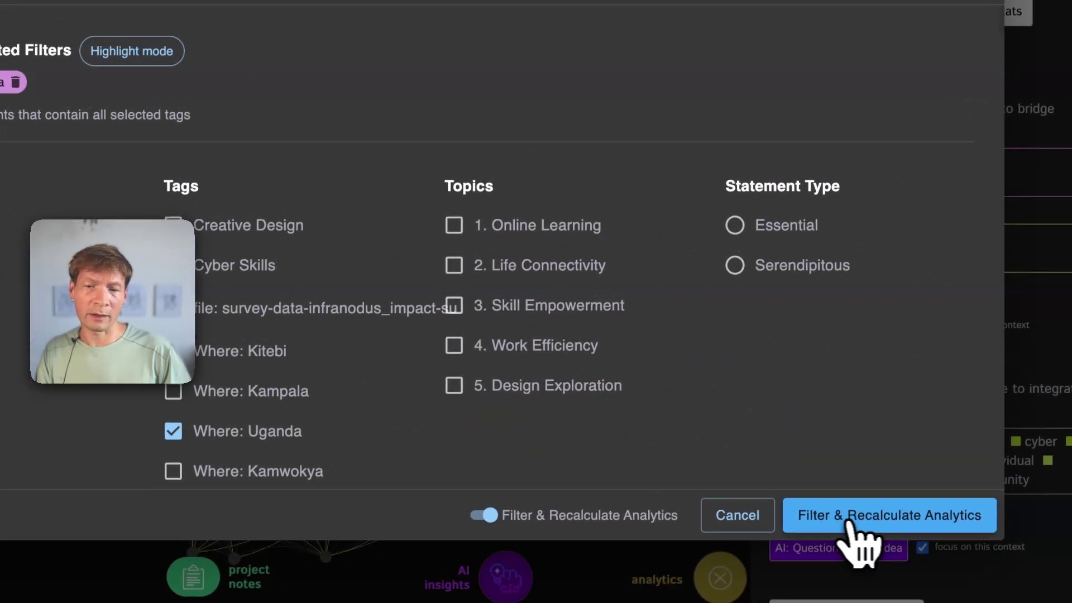
pyautogui.click(835, 518)
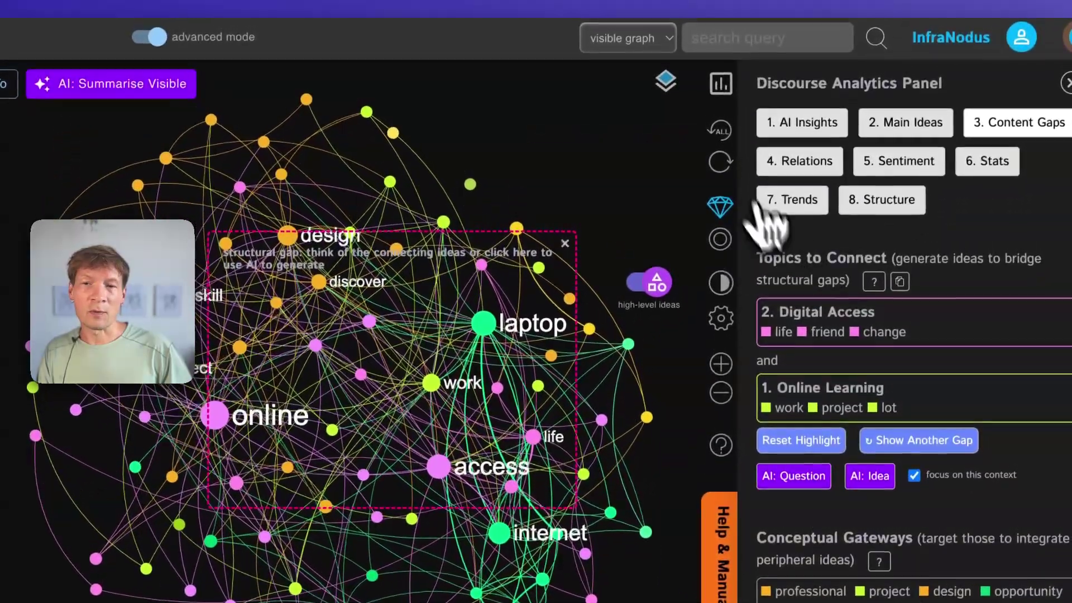
# Clear the gap highlight and focus on the Life Change topic in the Uganda main topics list
pyautogui.click(730, 13)
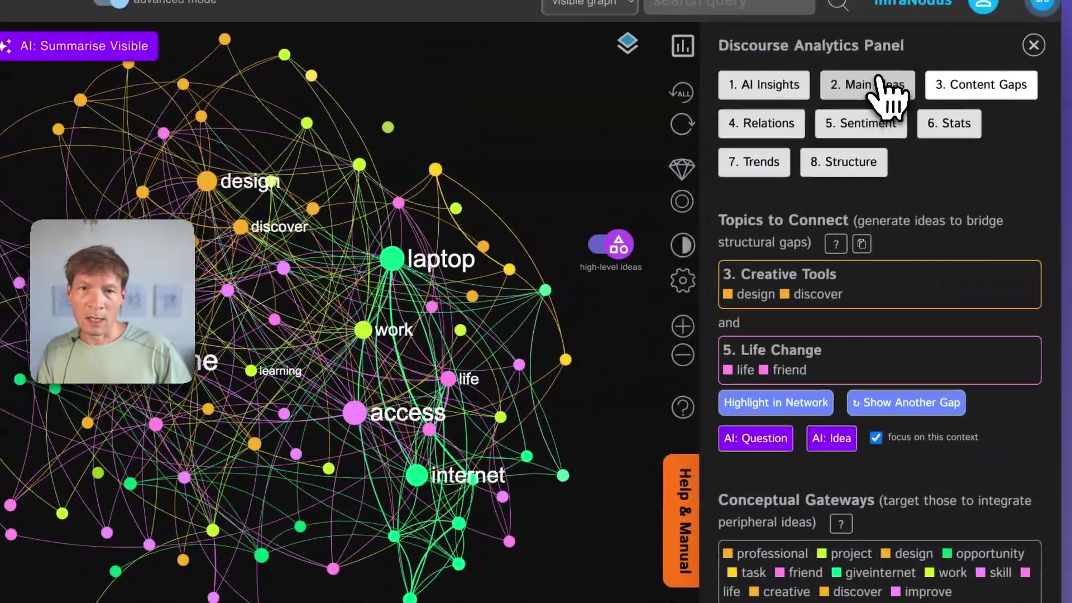
pyautogui.click(878, 83)
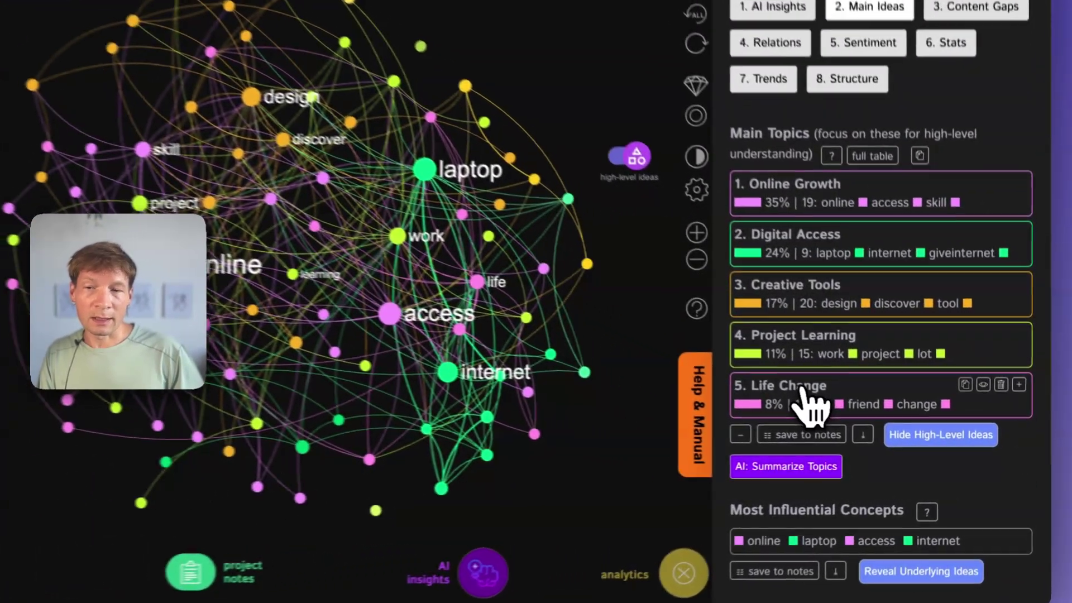
pyautogui.click(848, 407)
pyautogui.click(847, 406)
pyautogui.click(848, 407)
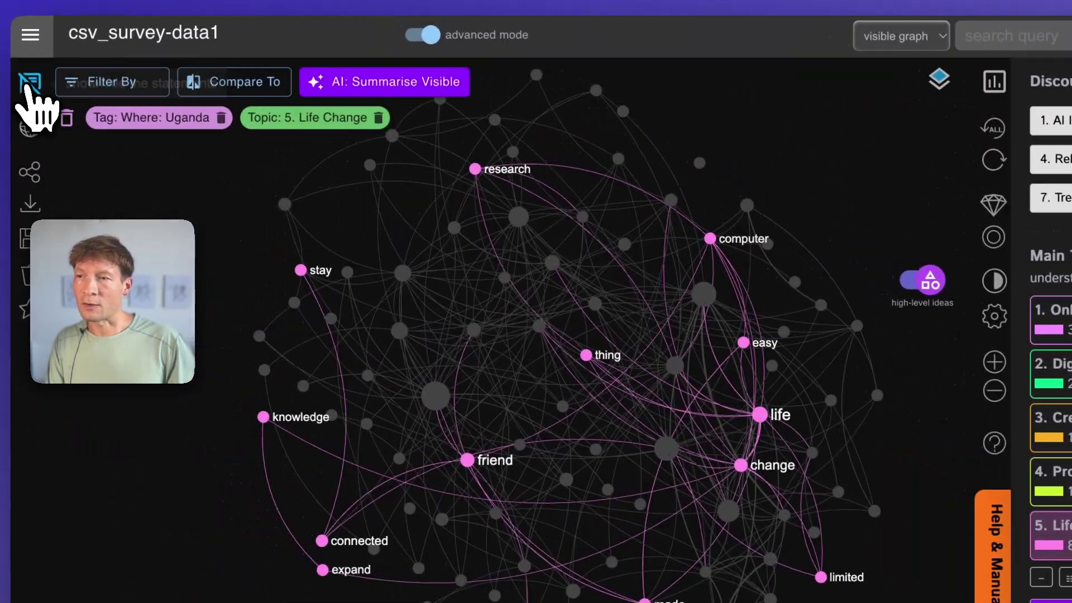
# Read the Uganda statements behind Life Change, then deselect it so all topics are recoloured
pyautogui.click(31, 90)
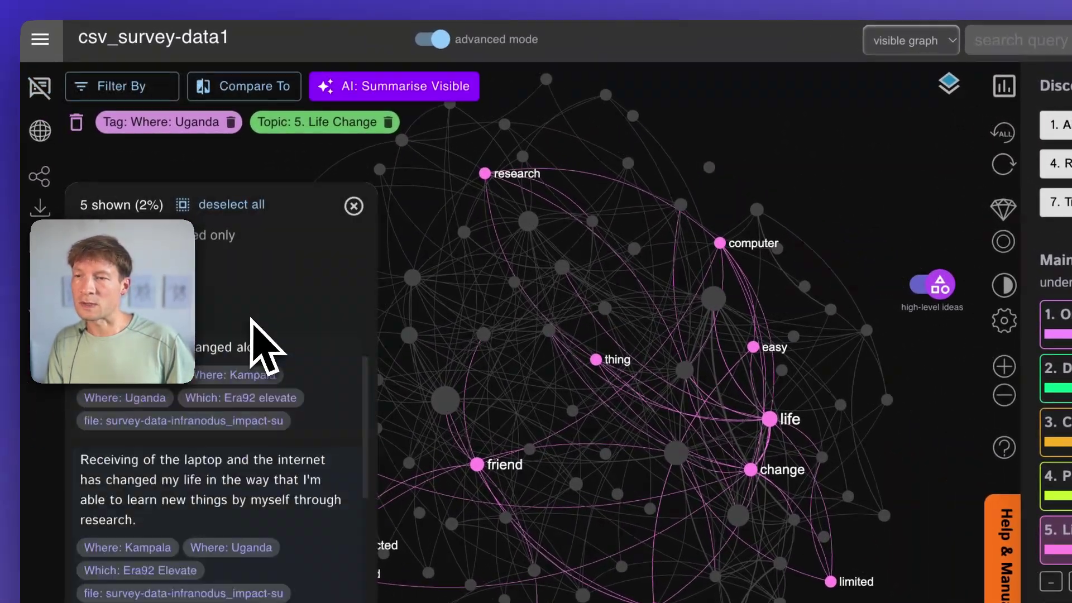
pyautogui.click(353, 206)
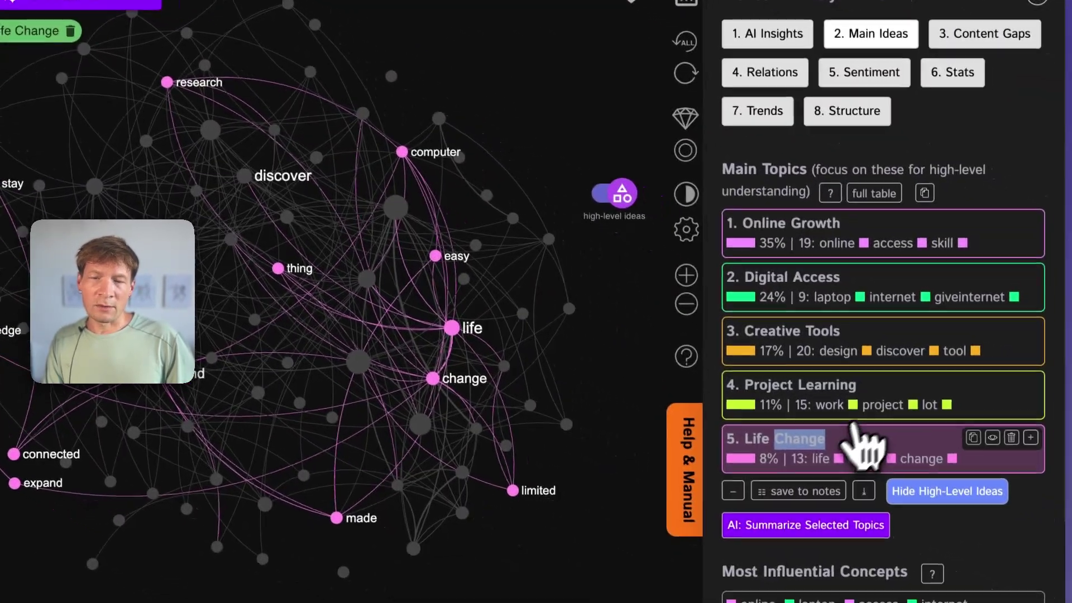
pyautogui.click(827, 447)
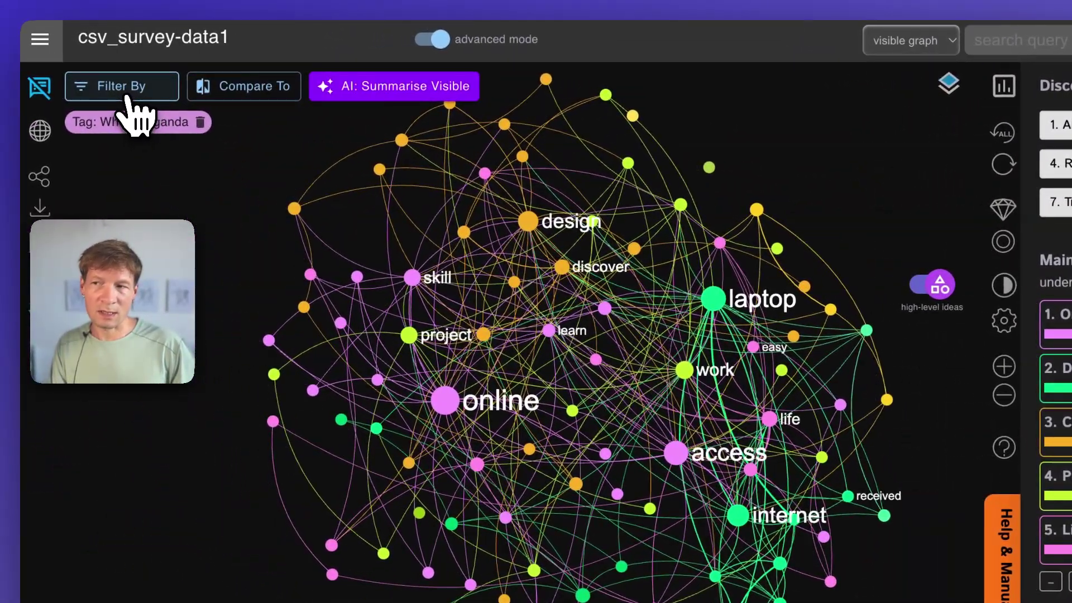
# Tick 'Where: Kampala' alongside Uganda and recalculate, yielding five topics led by Online Growth (35%)
pyautogui.click(128, 96)
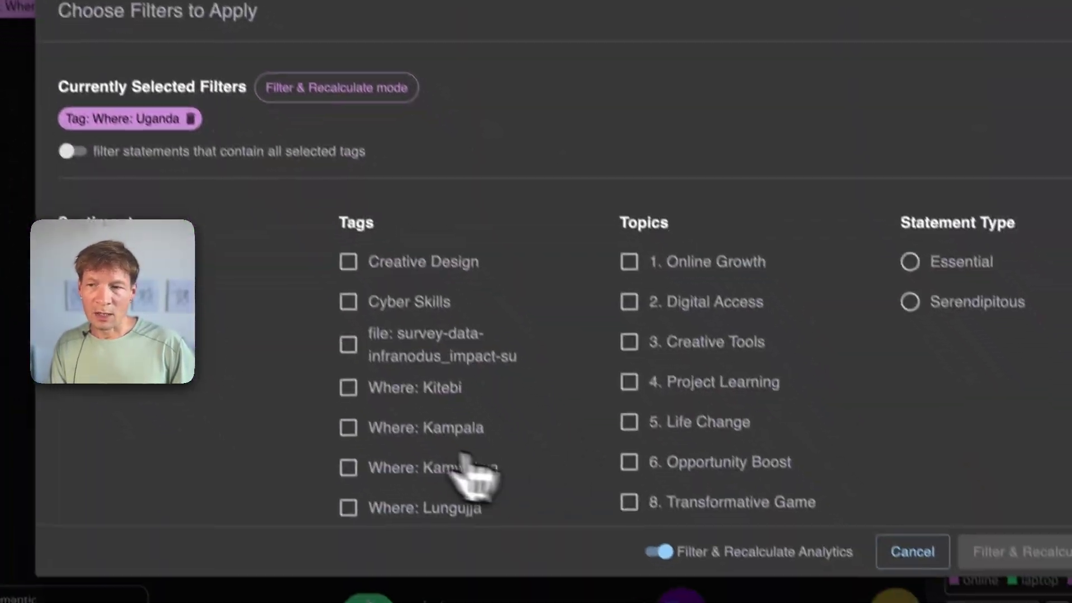
pyautogui.scroll(-5, 513, 580)
pyautogui.scroll(3, 385, 441)
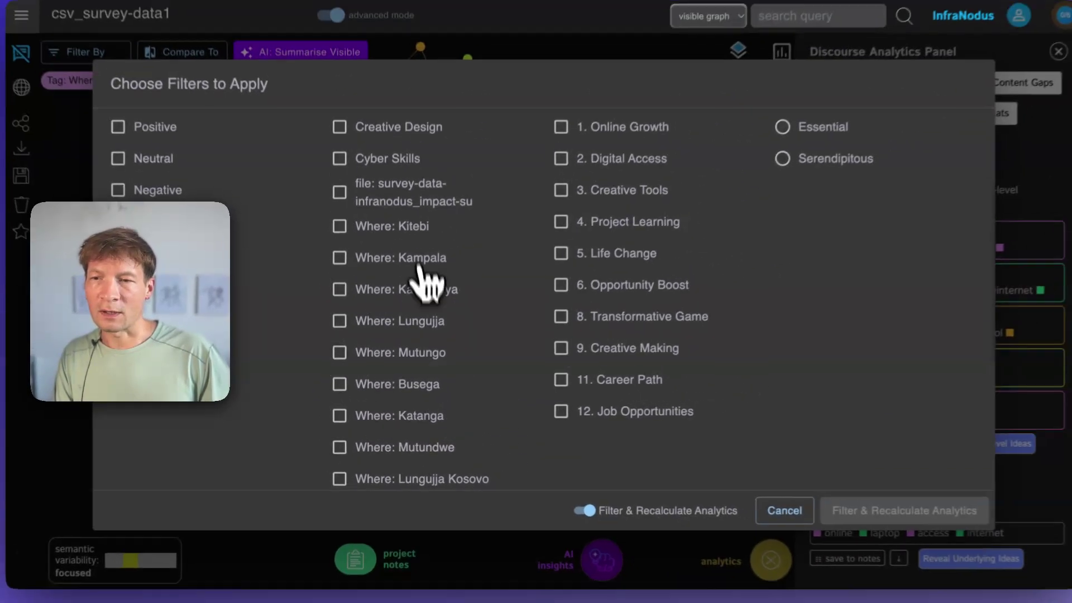
pyautogui.scroll(8, 421, 343)
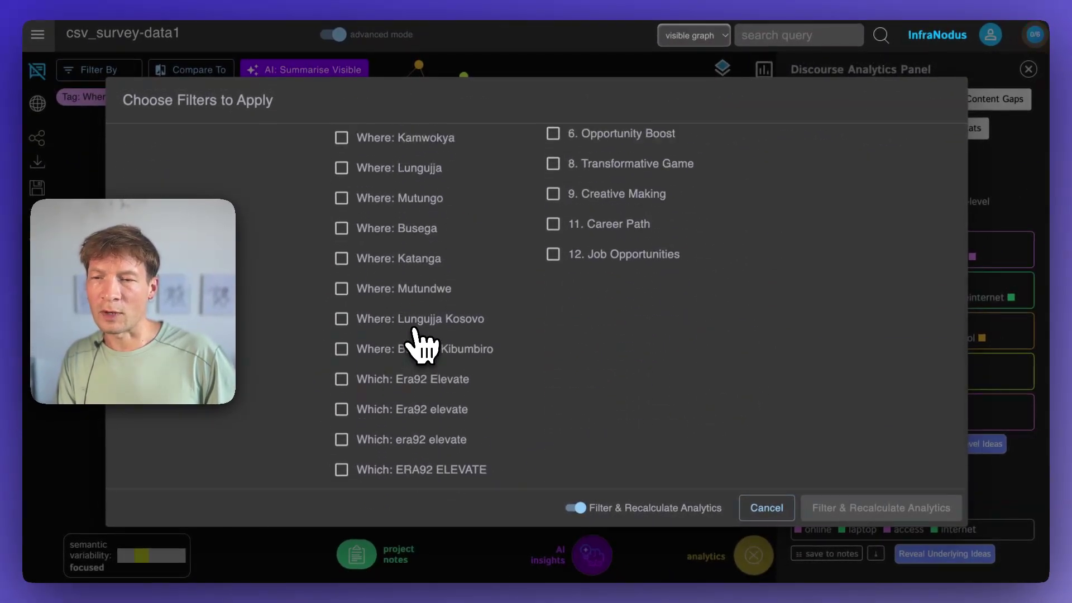
pyautogui.scroll(-5, 421, 343)
pyautogui.scroll(-4, 422, 344)
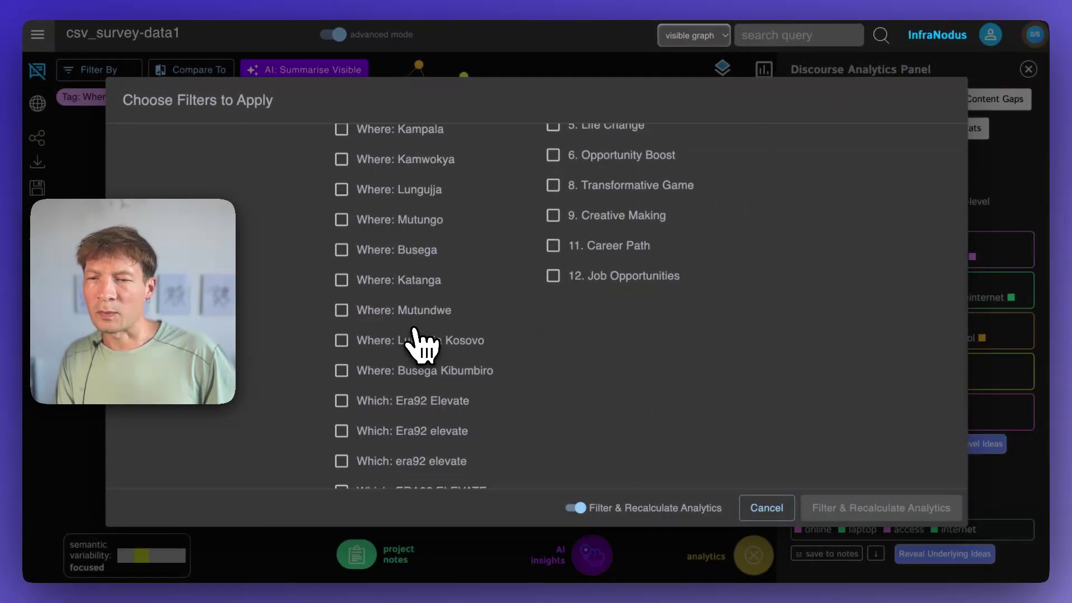
pyautogui.scroll(2, 421, 343)
pyautogui.scroll(5, 414, 331)
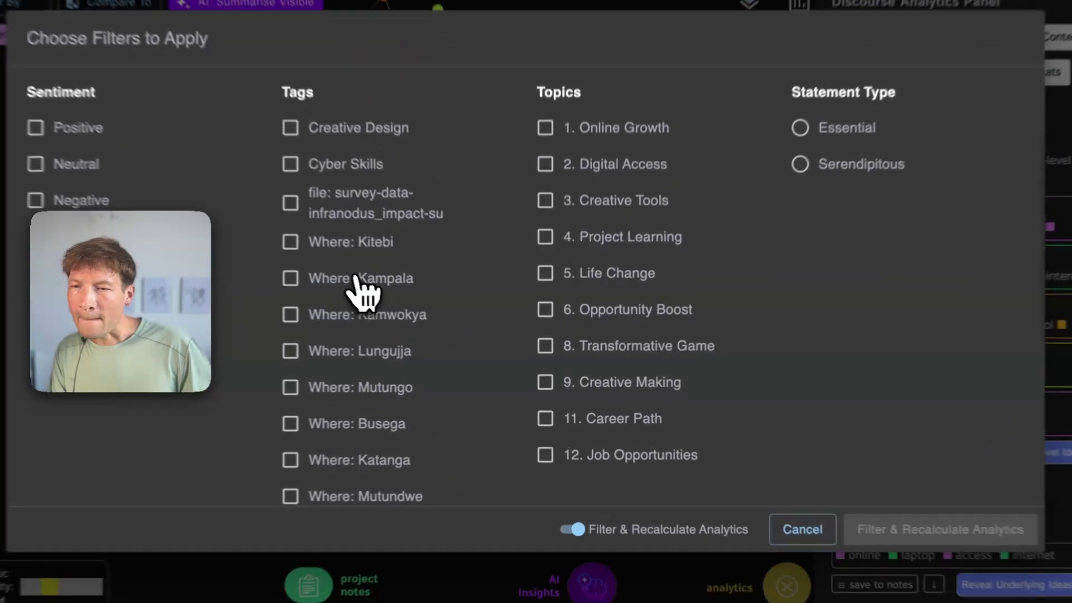
pyautogui.click(419, 297)
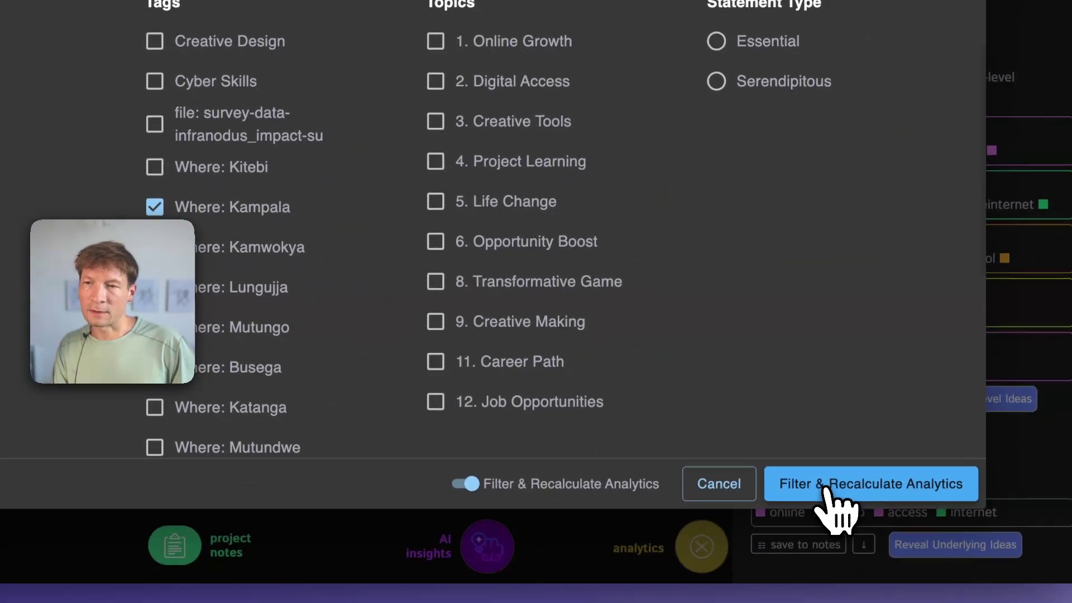
pyautogui.click(832, 520)
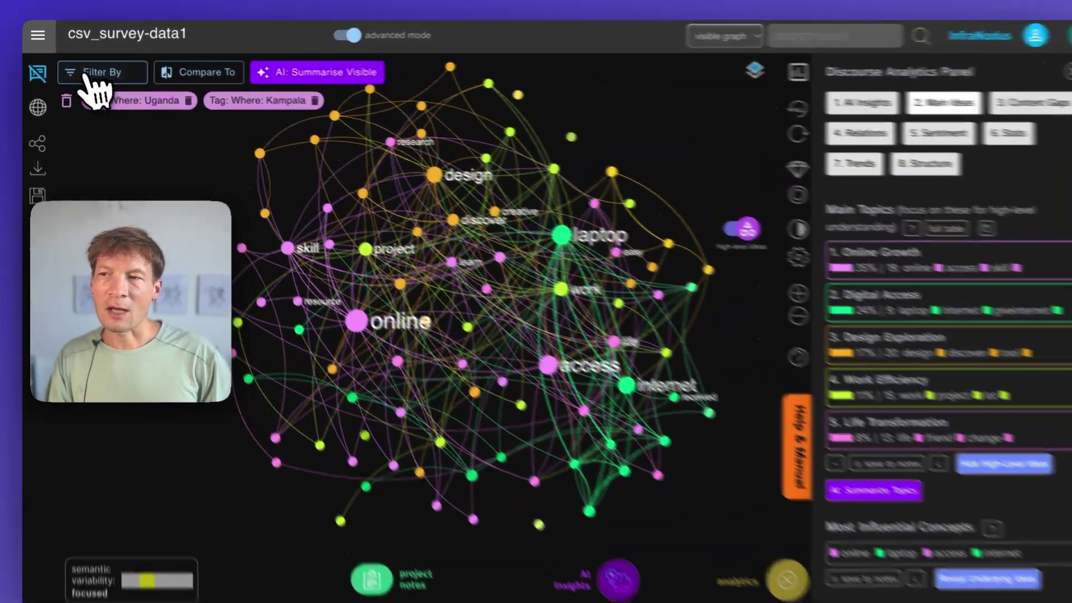
# Dismiss the filter options unchanged, then delete the Kampala and Uganda tag chips
pyautogui.click(89, 70)
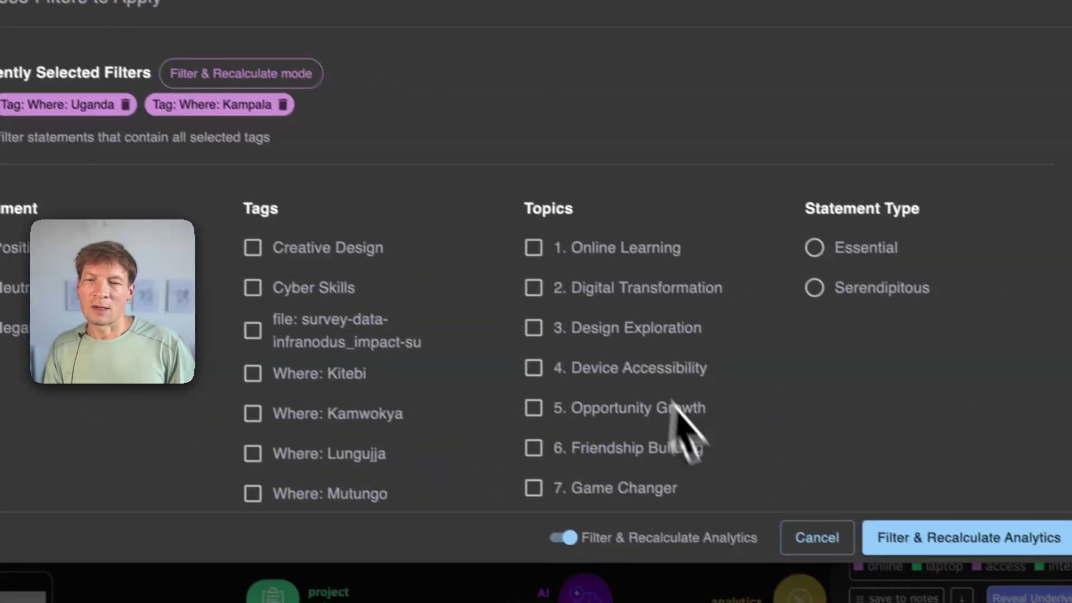
pyautogui.click(797, 523)
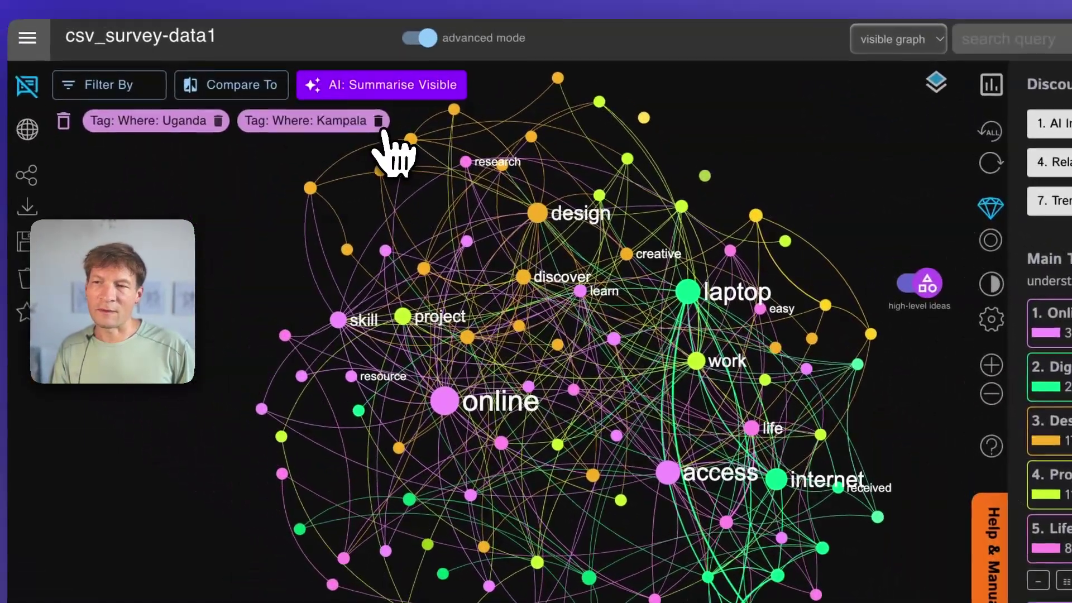
pyautogui.click(376, 118)
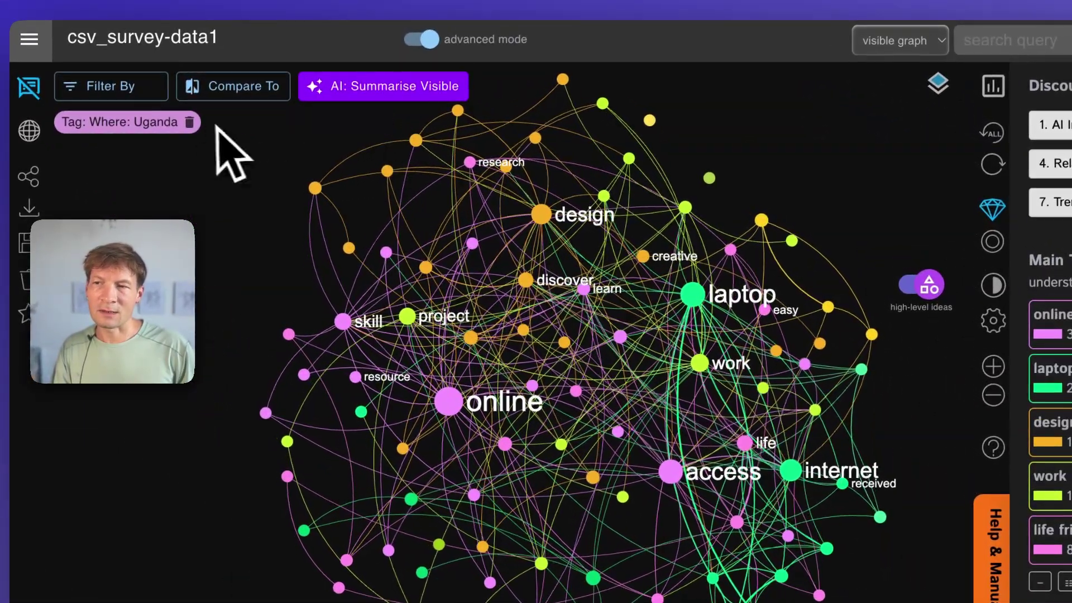
pyautogui.click(190, 122)
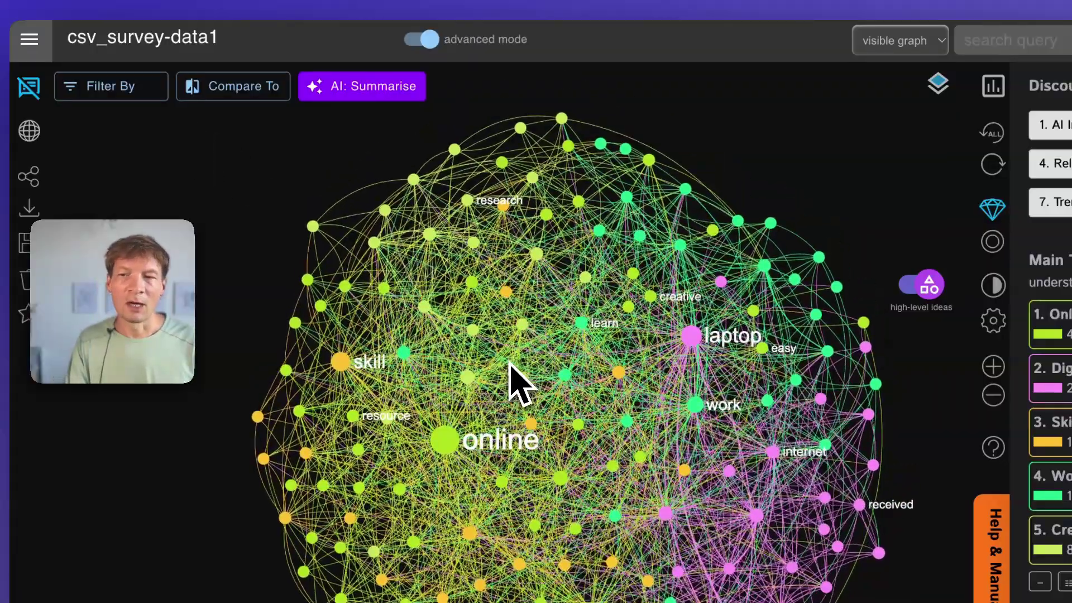